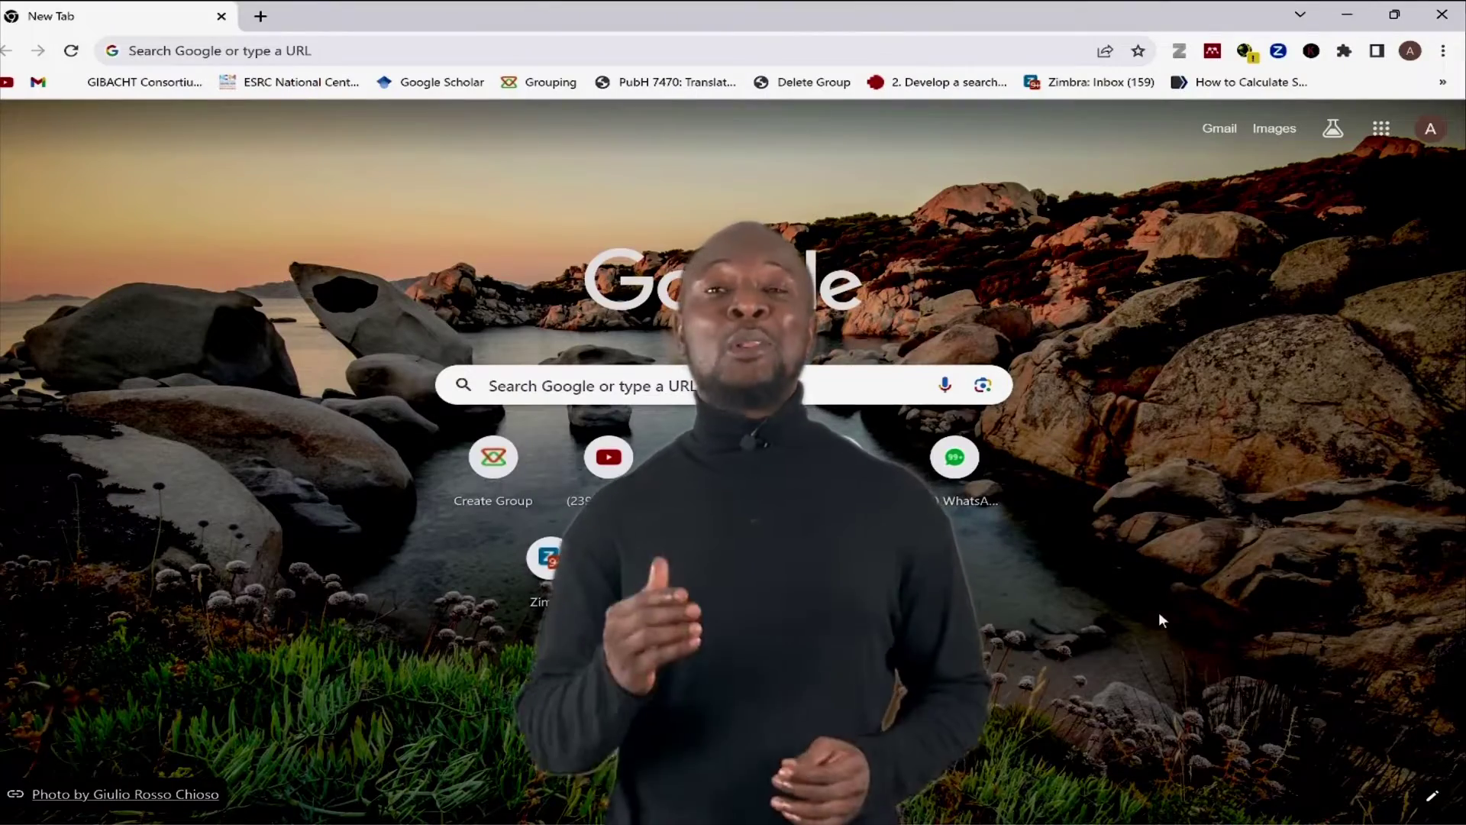
Step: Launch PowerPoint, go to powerpoint.new, and preview then close the Architecture pitch deck template
{"action": "key", "text": "super"}
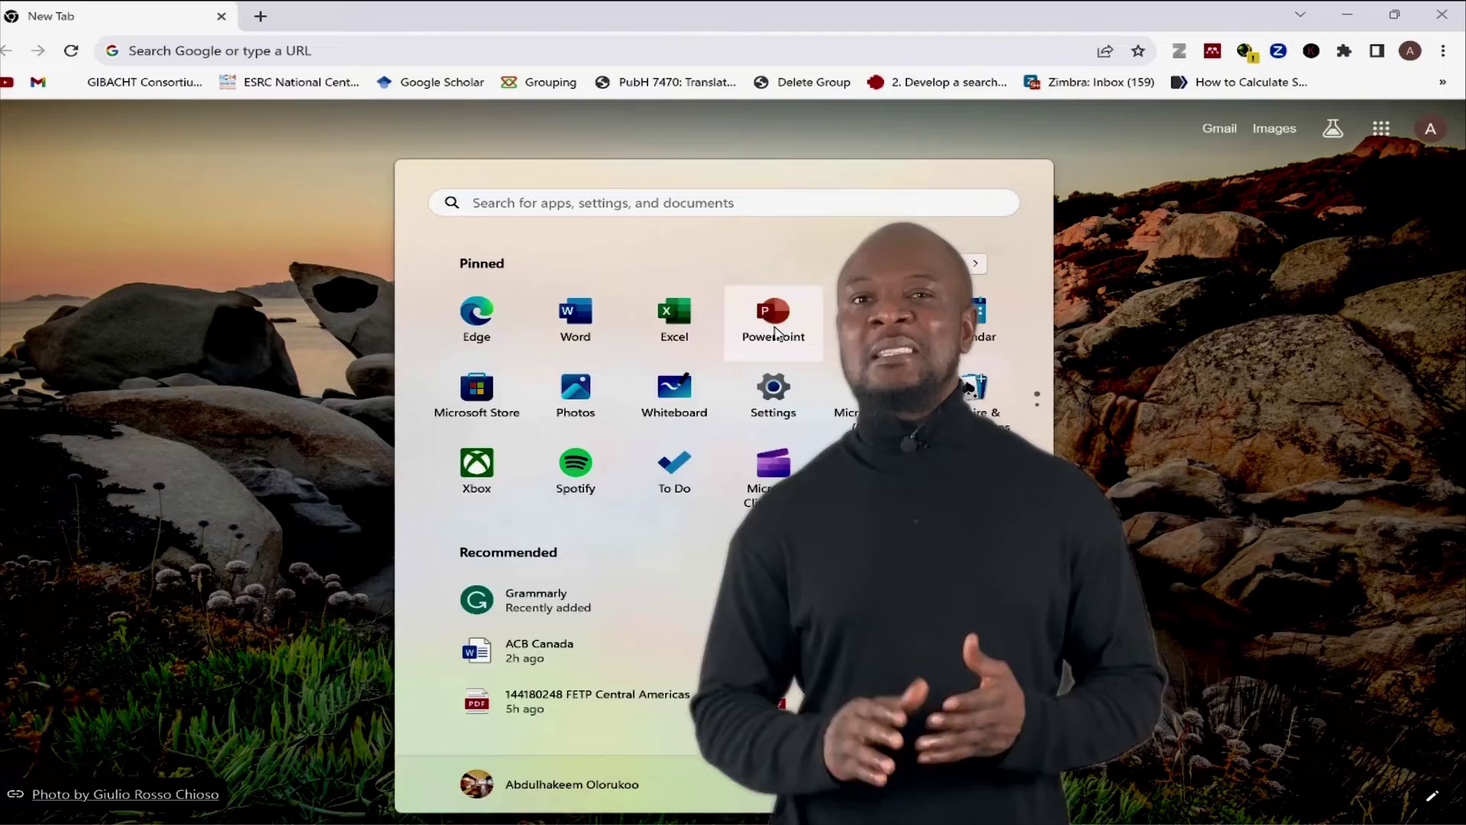
{"action": "left_click", "coordinate": [774, 319]}
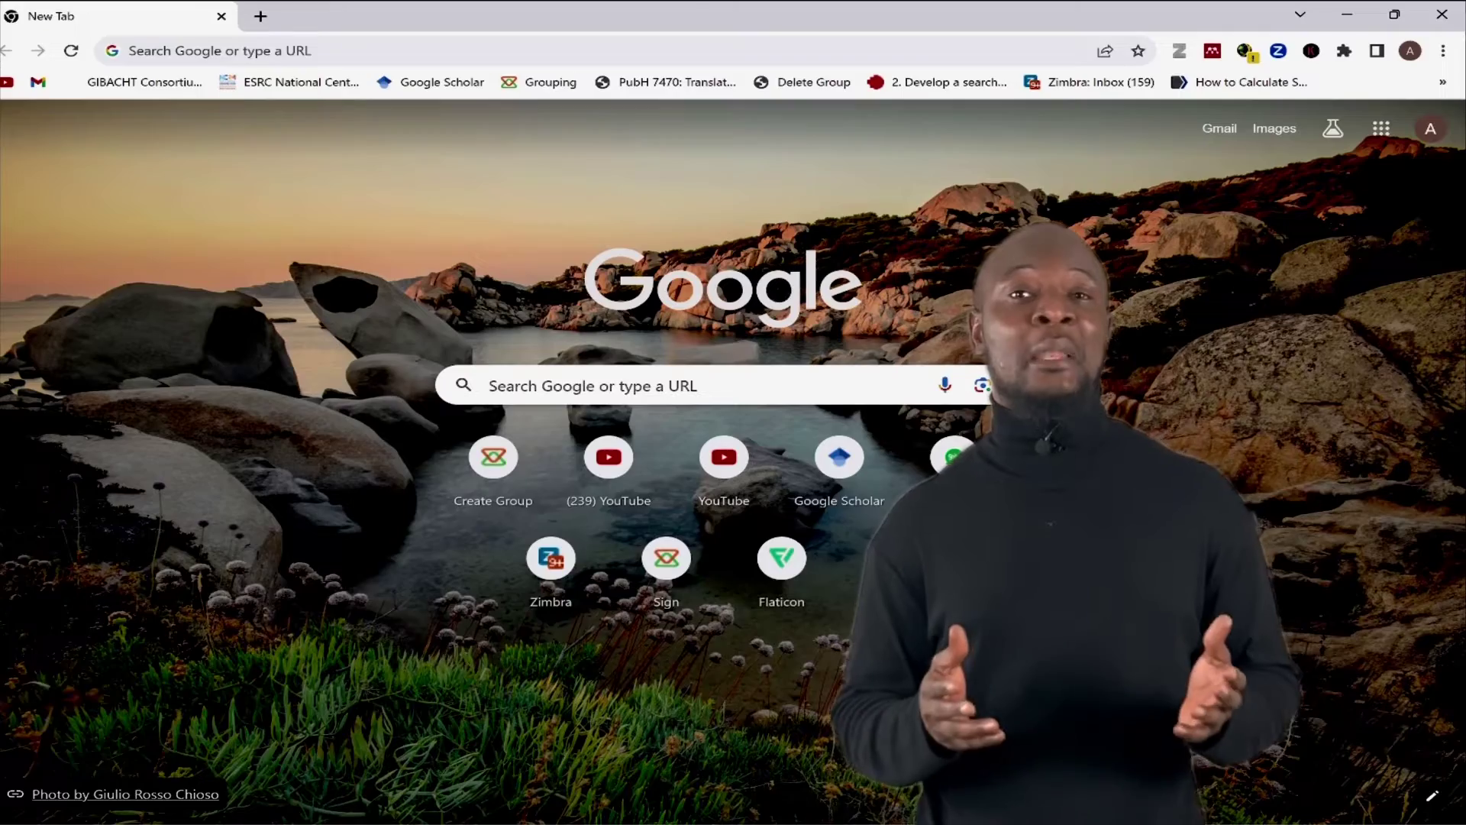
{"action": "type", "text": "po"}
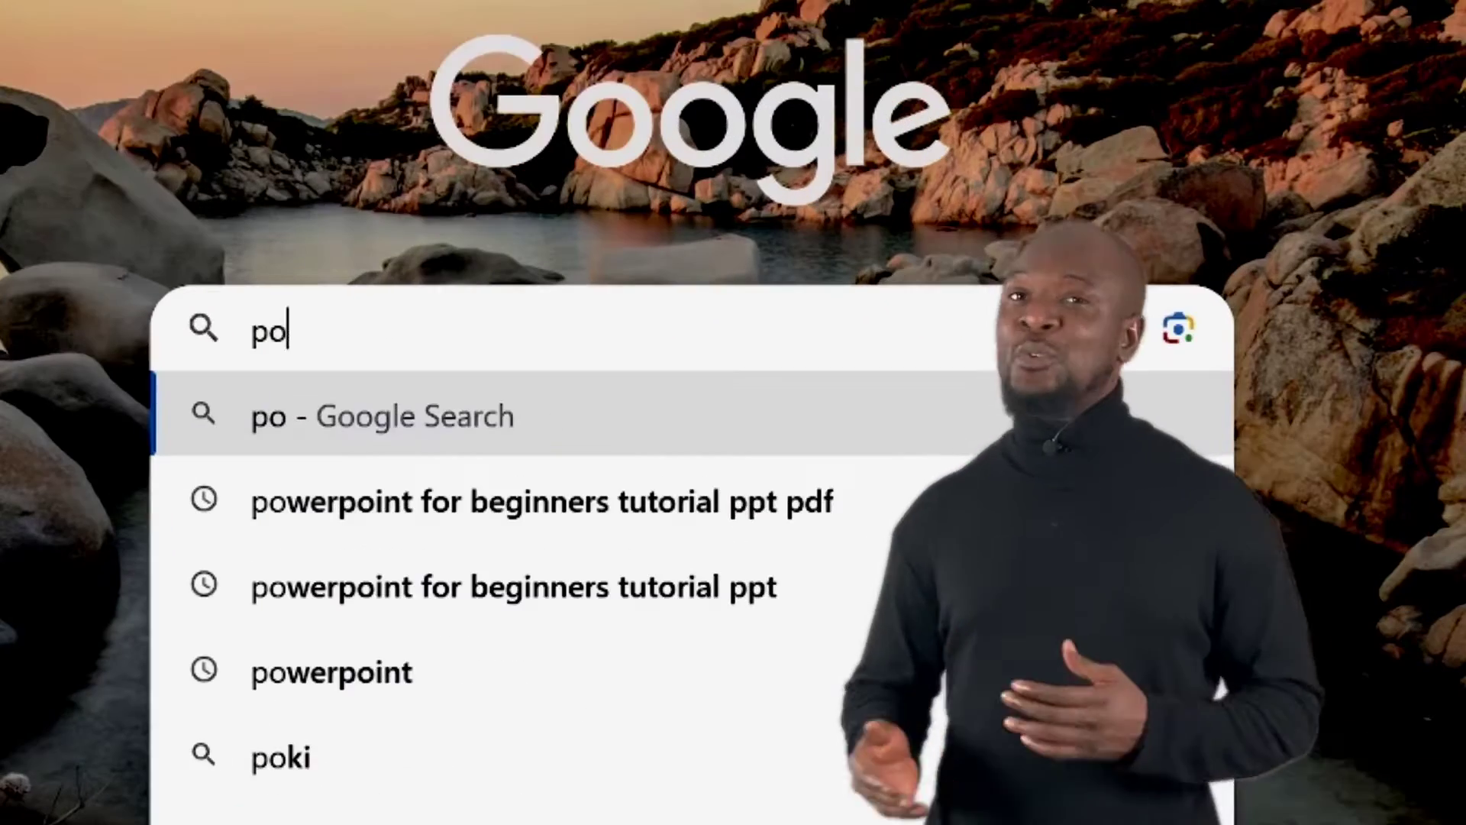
{"action": "type", "text": "werpoint.new"}
{"action": "key", "text": "Return"}
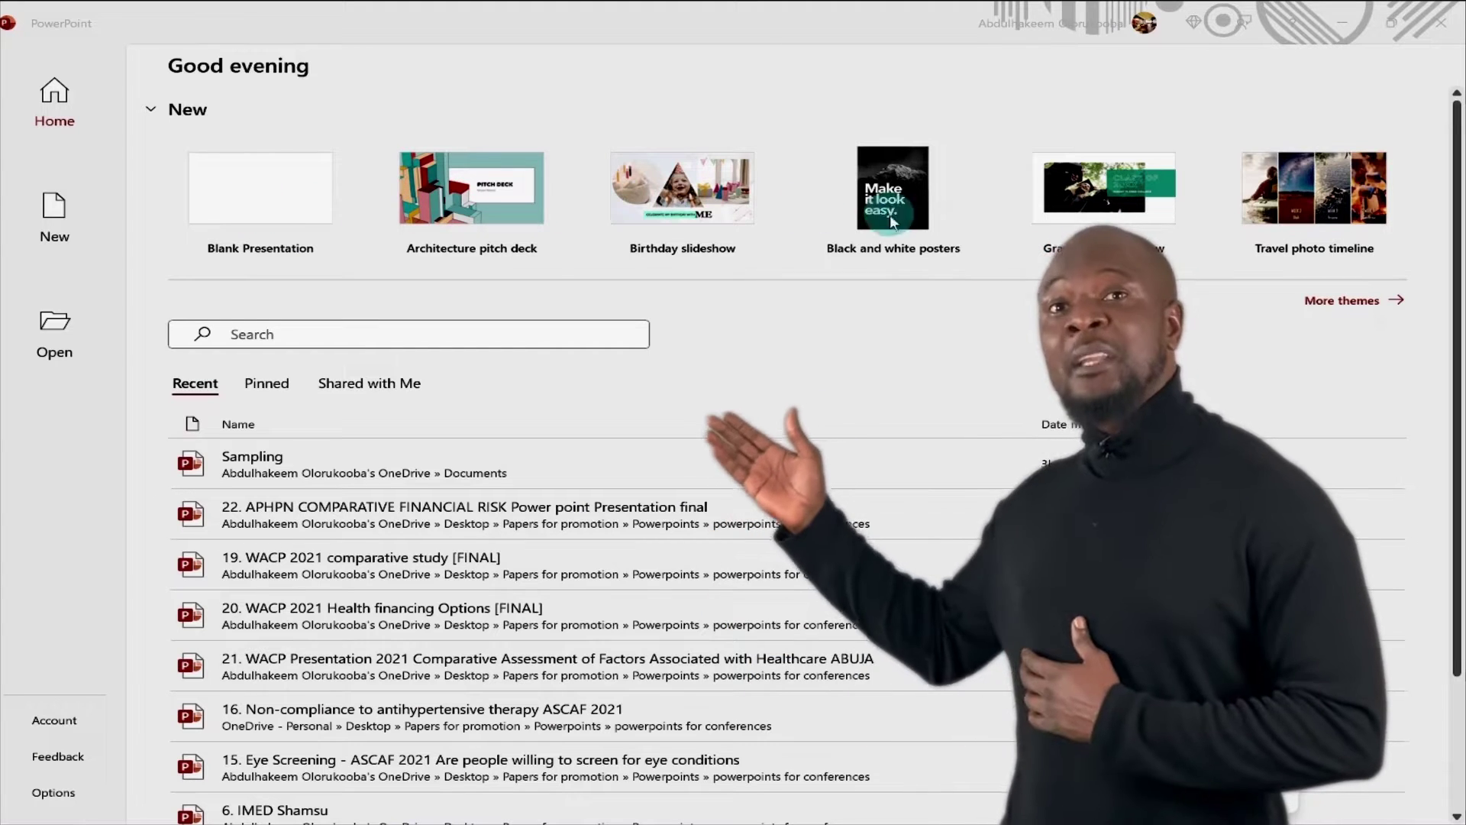
{"action": "left_click", "coordinate": [492, 203]}
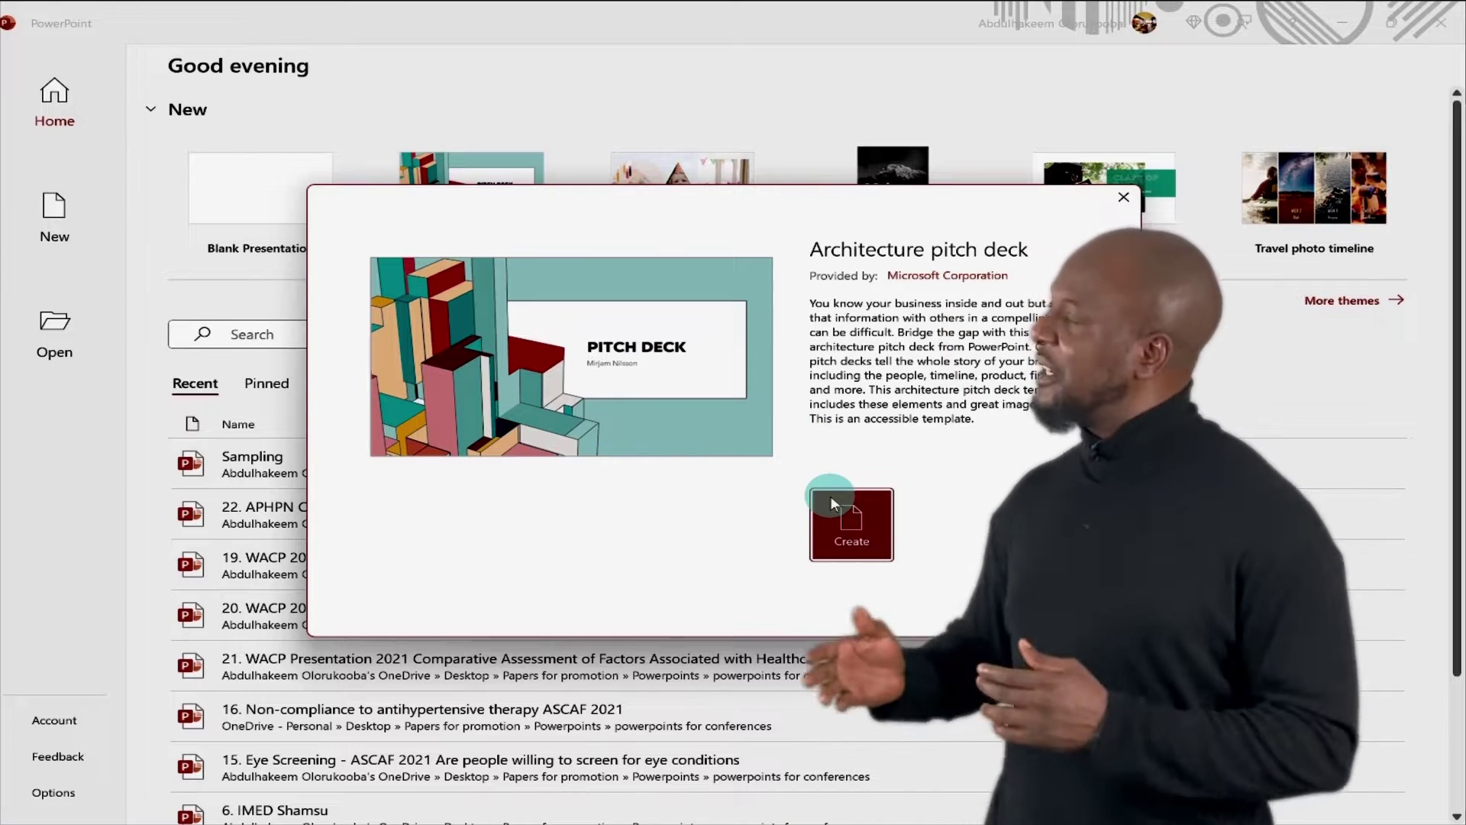
{"action": "left_click", "coordinate": [1123, 196]}
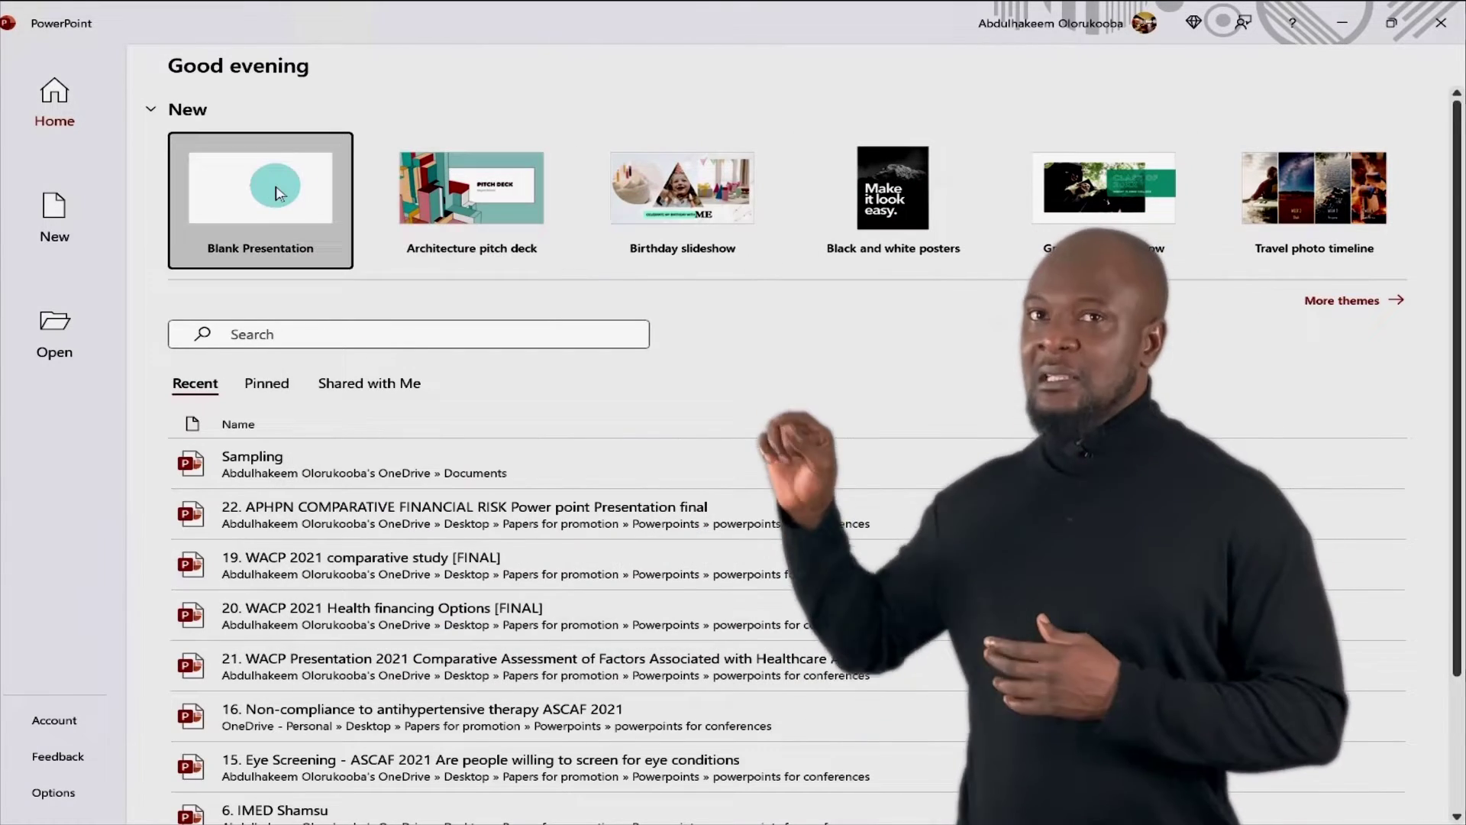
Step: Create a blank presentation and look through the Design, Transitions, Draw and Insert tabs
{"action": "left_click", "coordinate": [279, 193]}
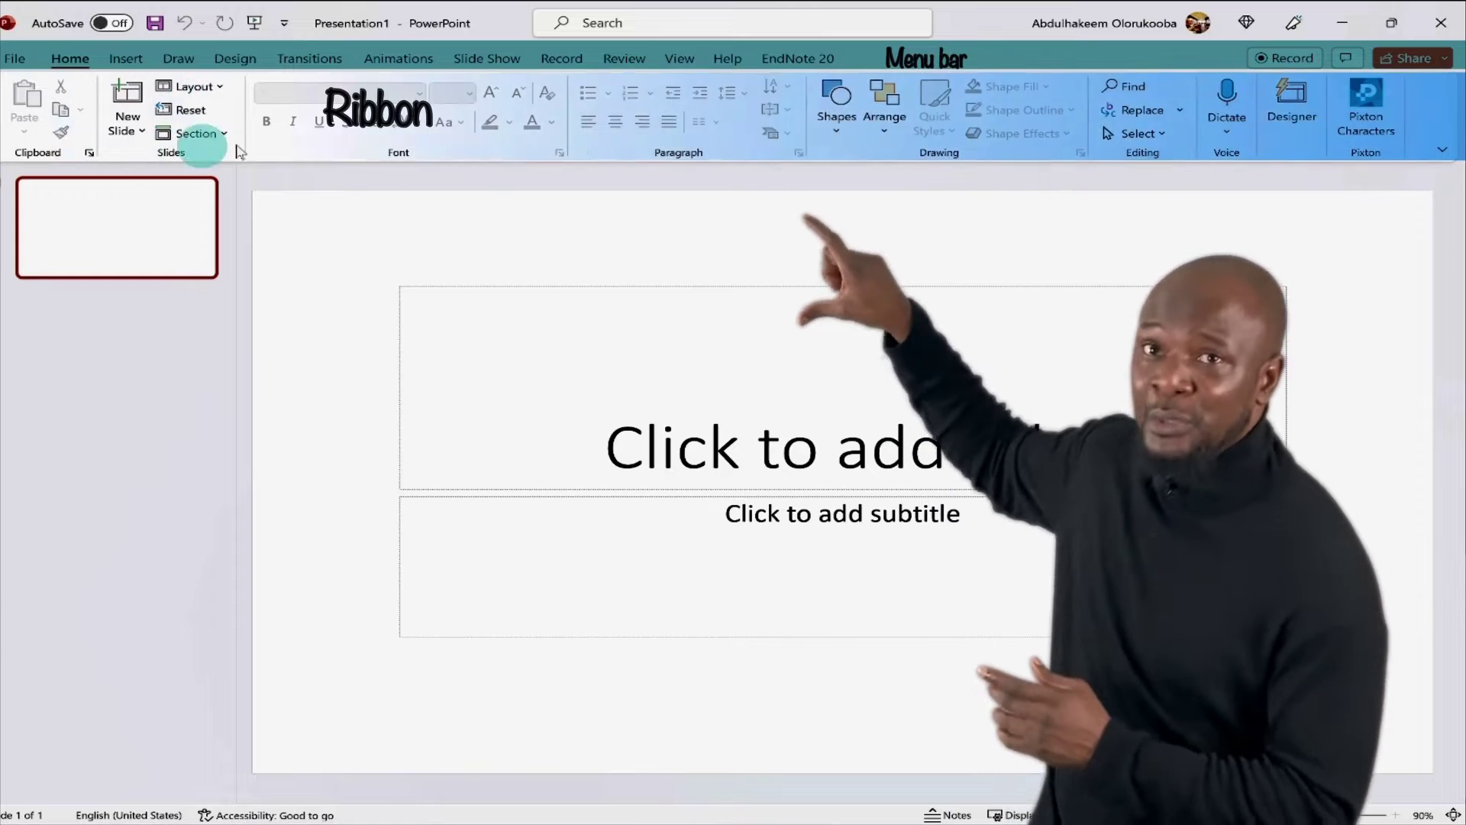
{"action": "left_click", "coordinate": [234, 58]}
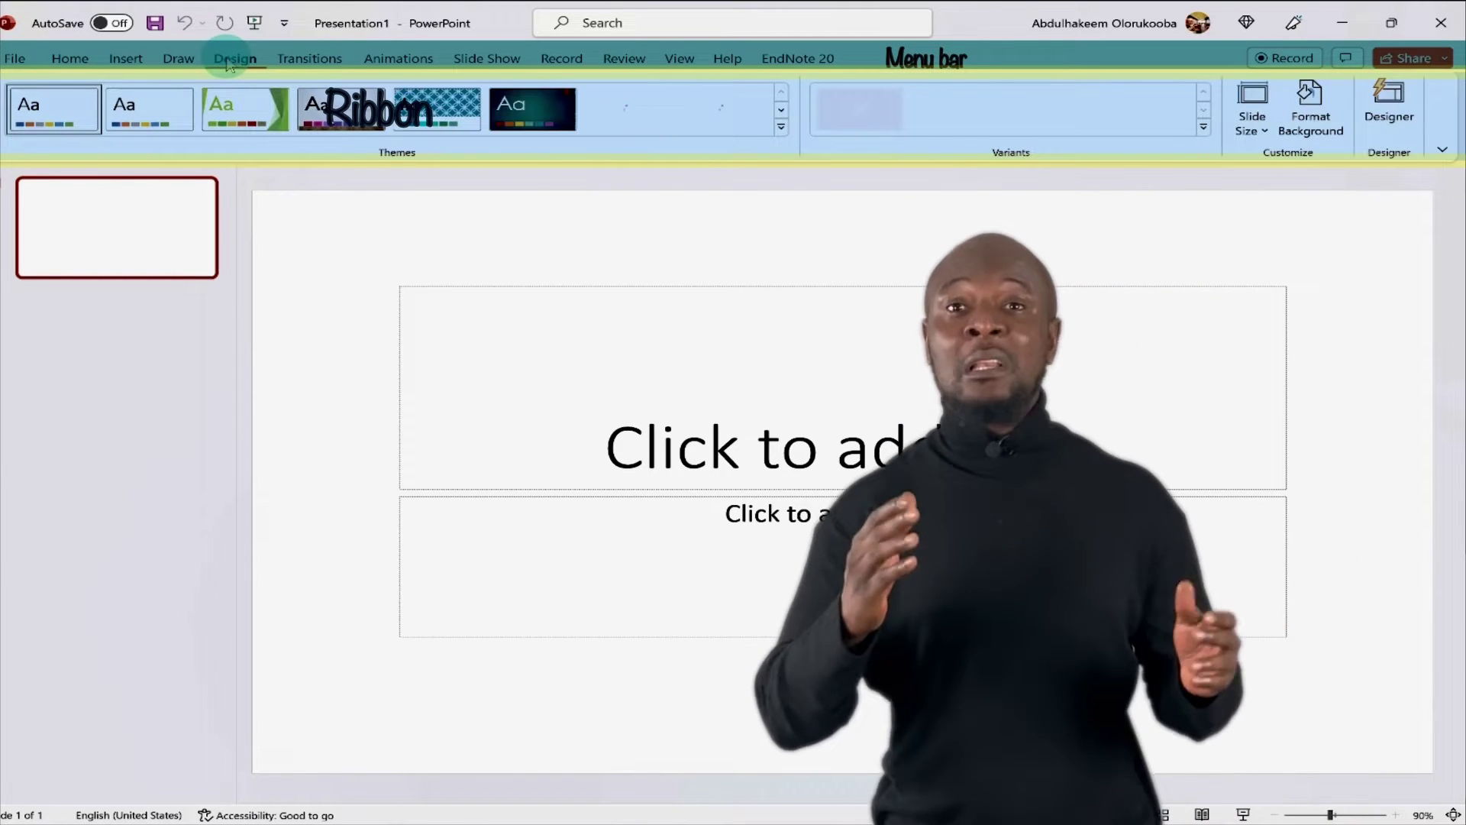
{"action": "left_click", "coordinate": [308, 61]}
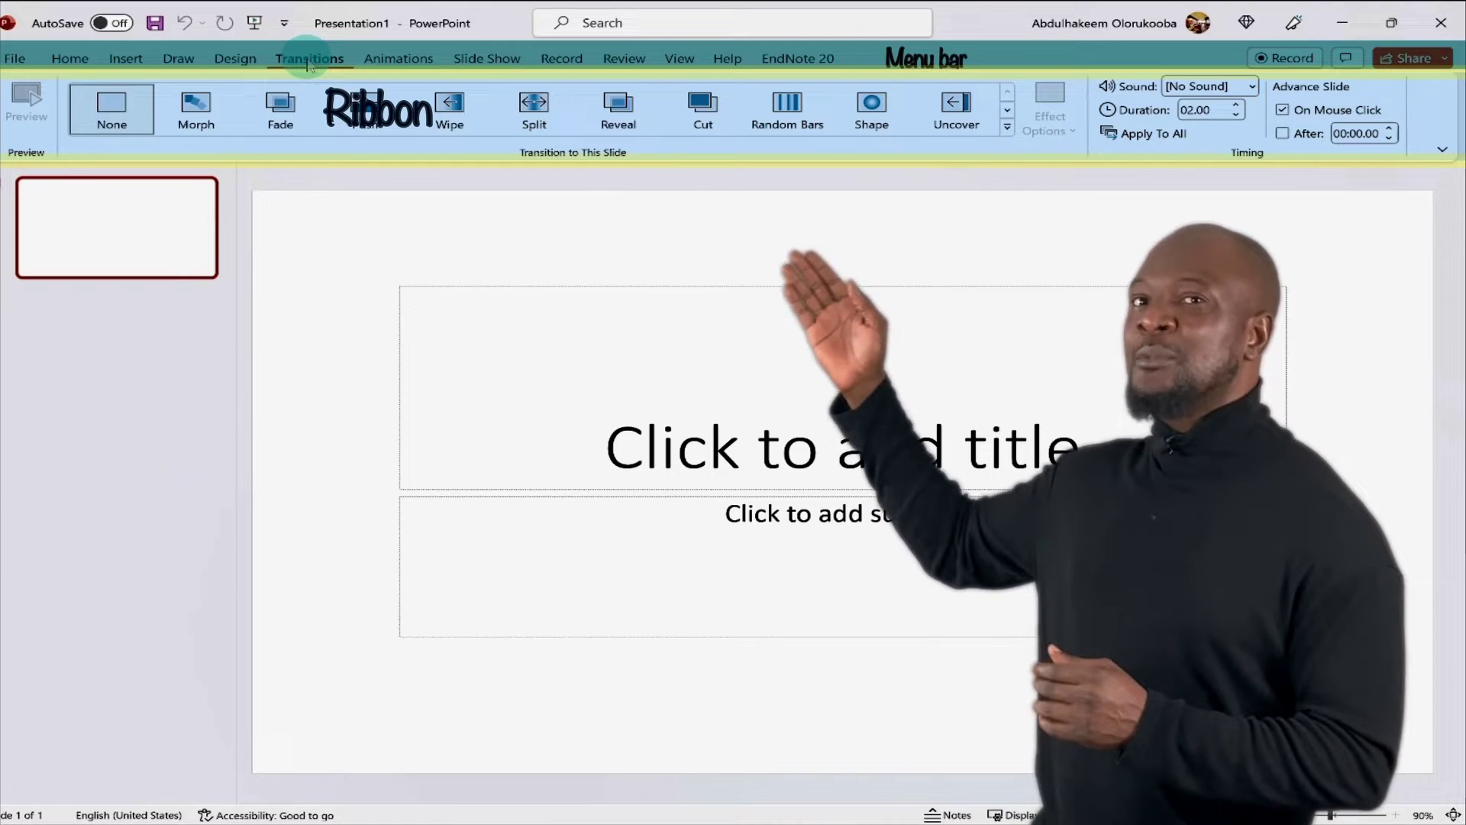
{"action": "right_click", "coordinate": [233, 59]}
{"action": "left_click", "coordinate": [234, 59]}
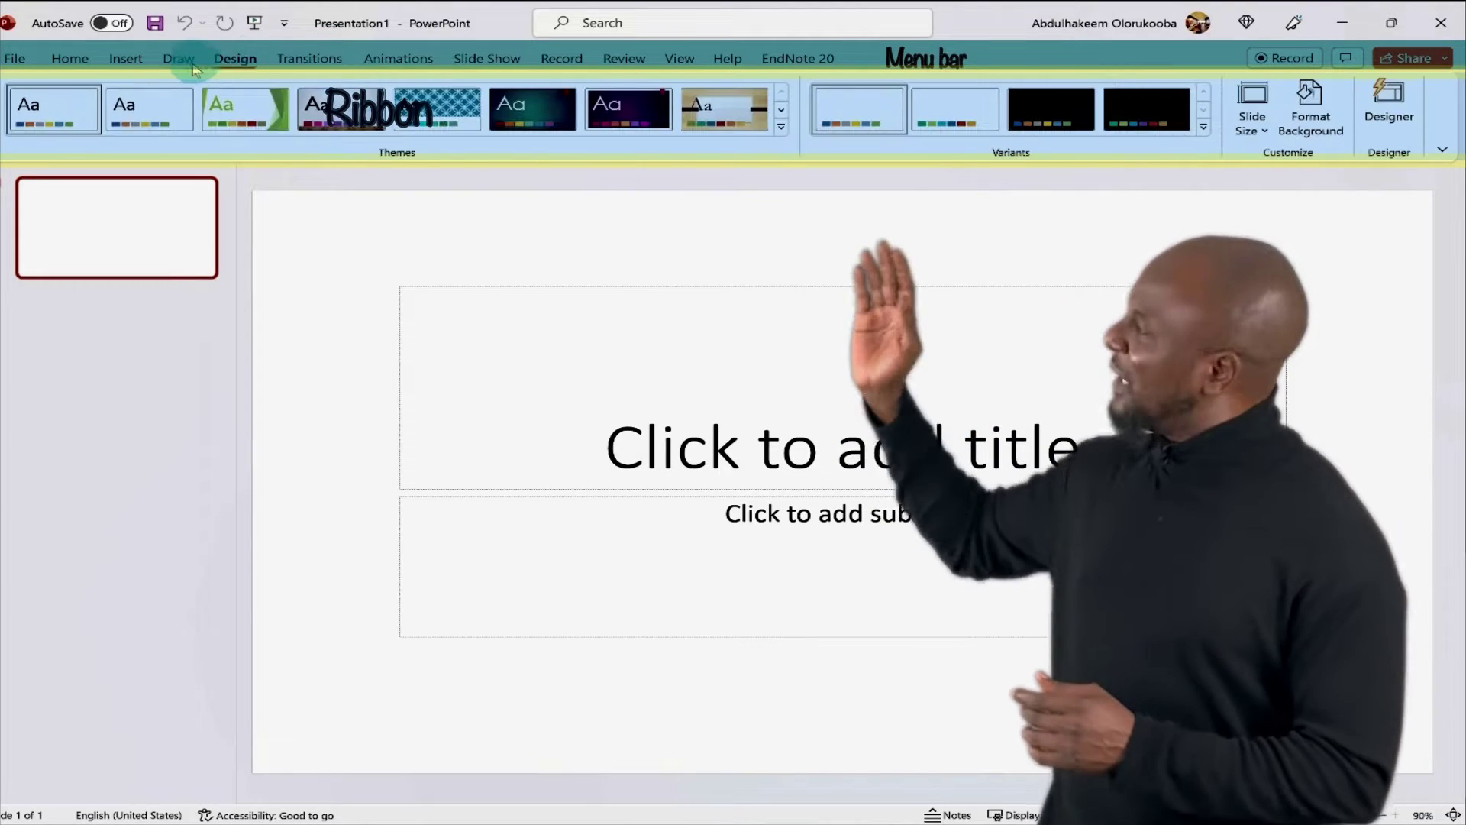
{"action": "right_click", "coordinate": [190, 64]}
{"action": "left_click", "coordinate": [180, 60]}
{"action": "left_click", "coordinate": [132, 61]}
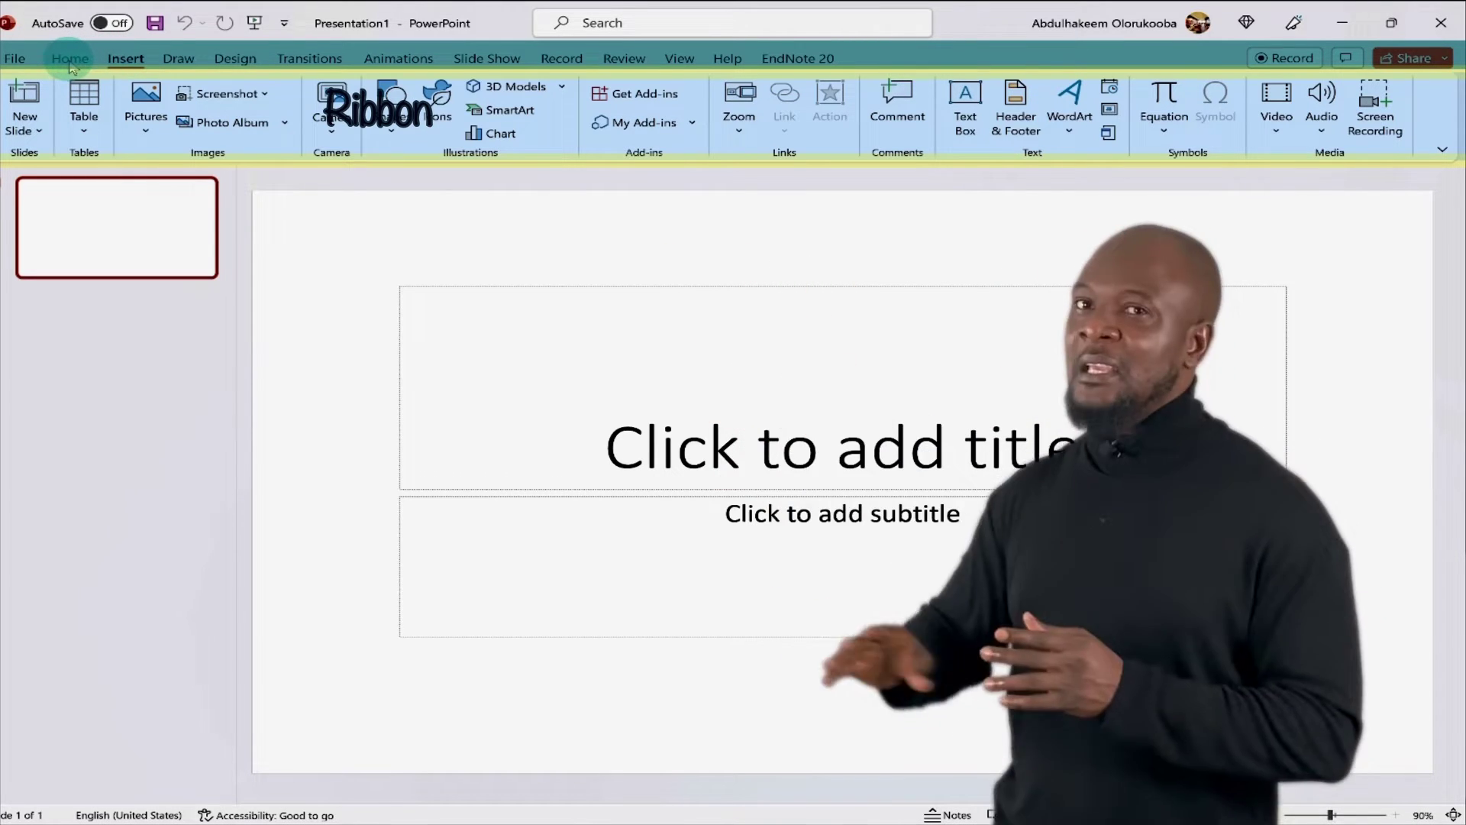
{"action": "left_click", "coordinate": [70, 59]}
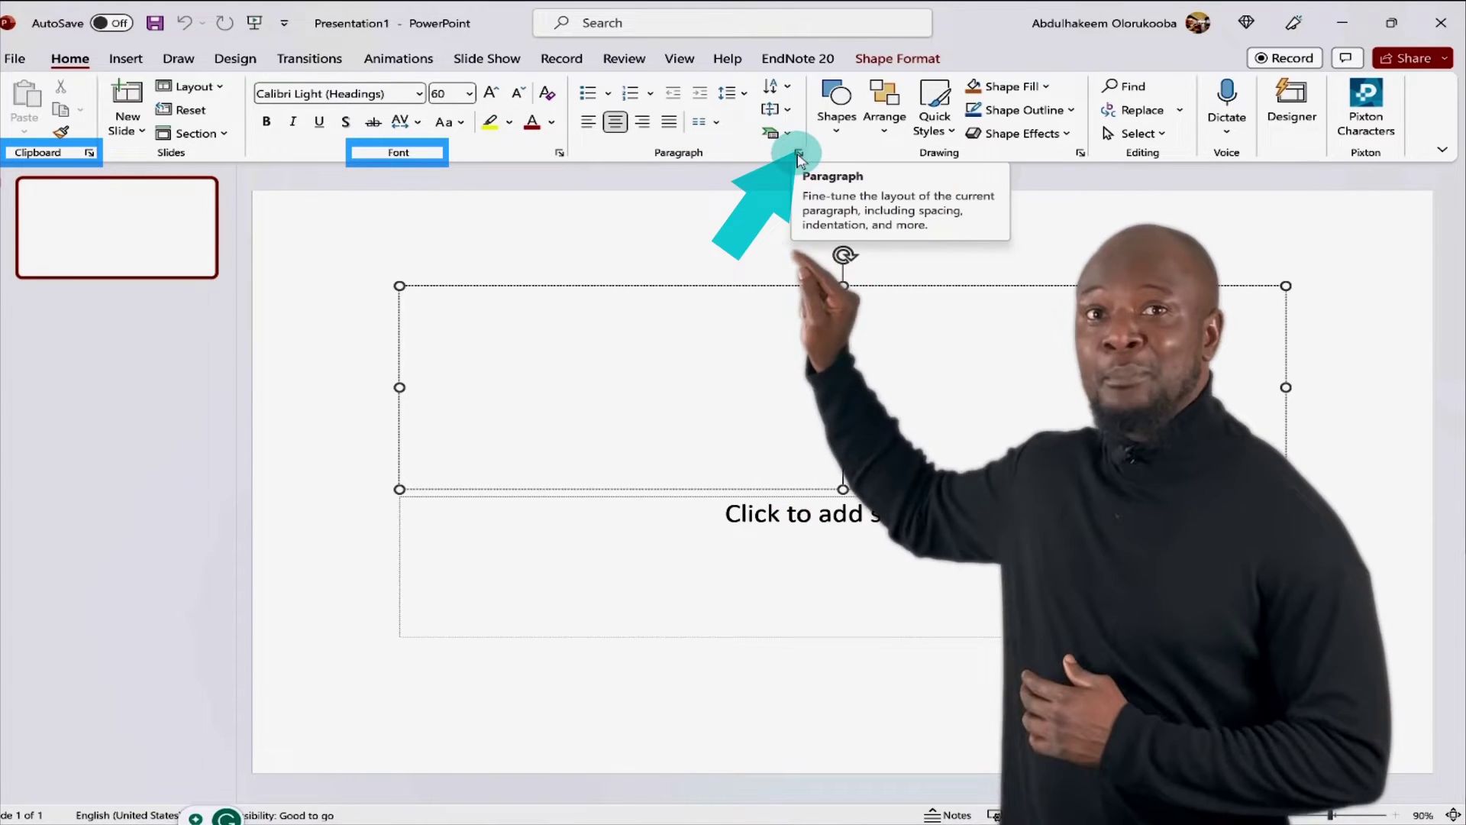
{"action": "left_click", "coordinate": [560, 155]}
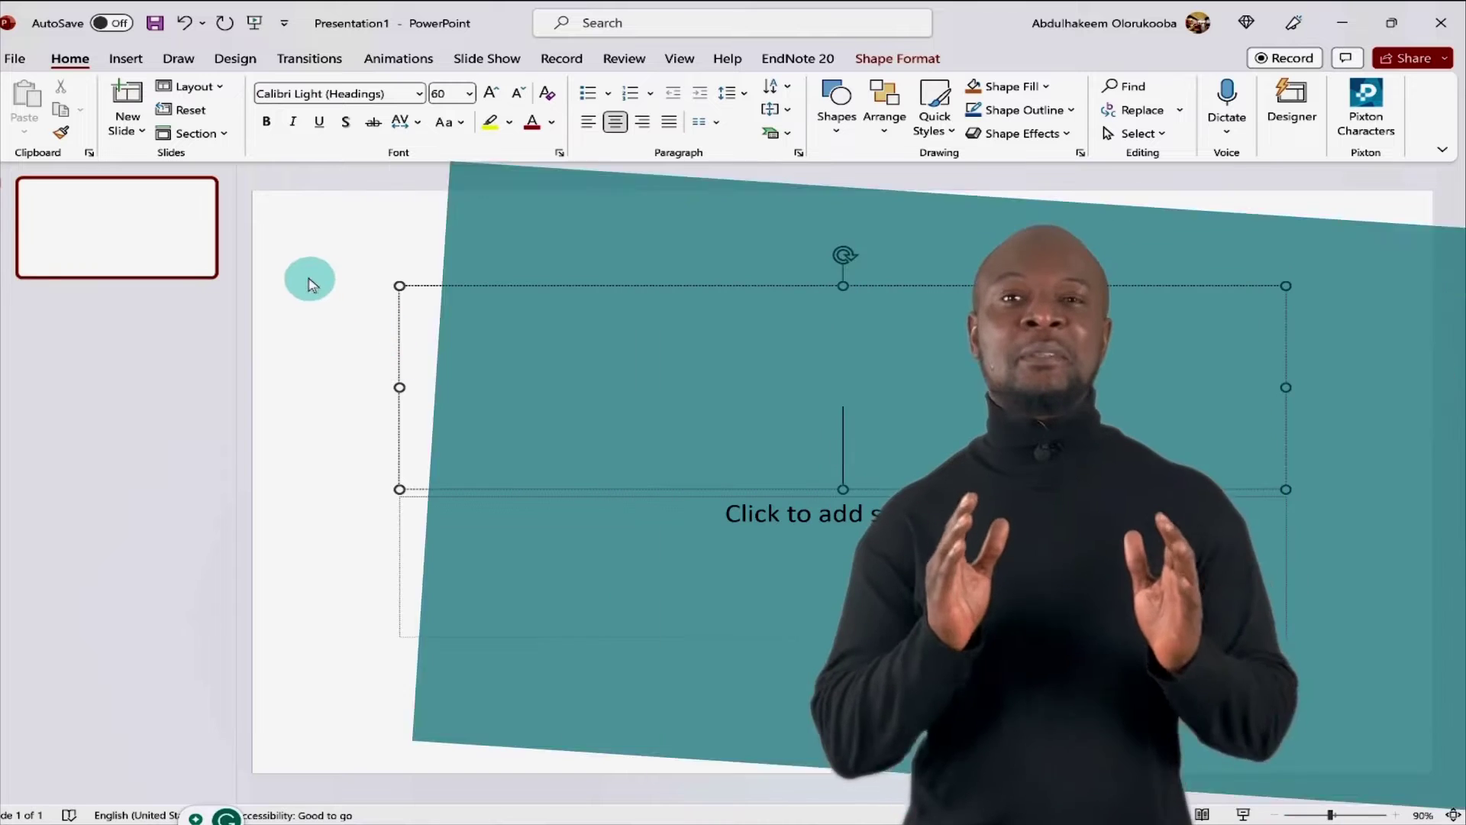
Step: Add two new slides after the title slide, then delete the extra third slide
{"action": "left_click", "coordinate": [297, 269]}
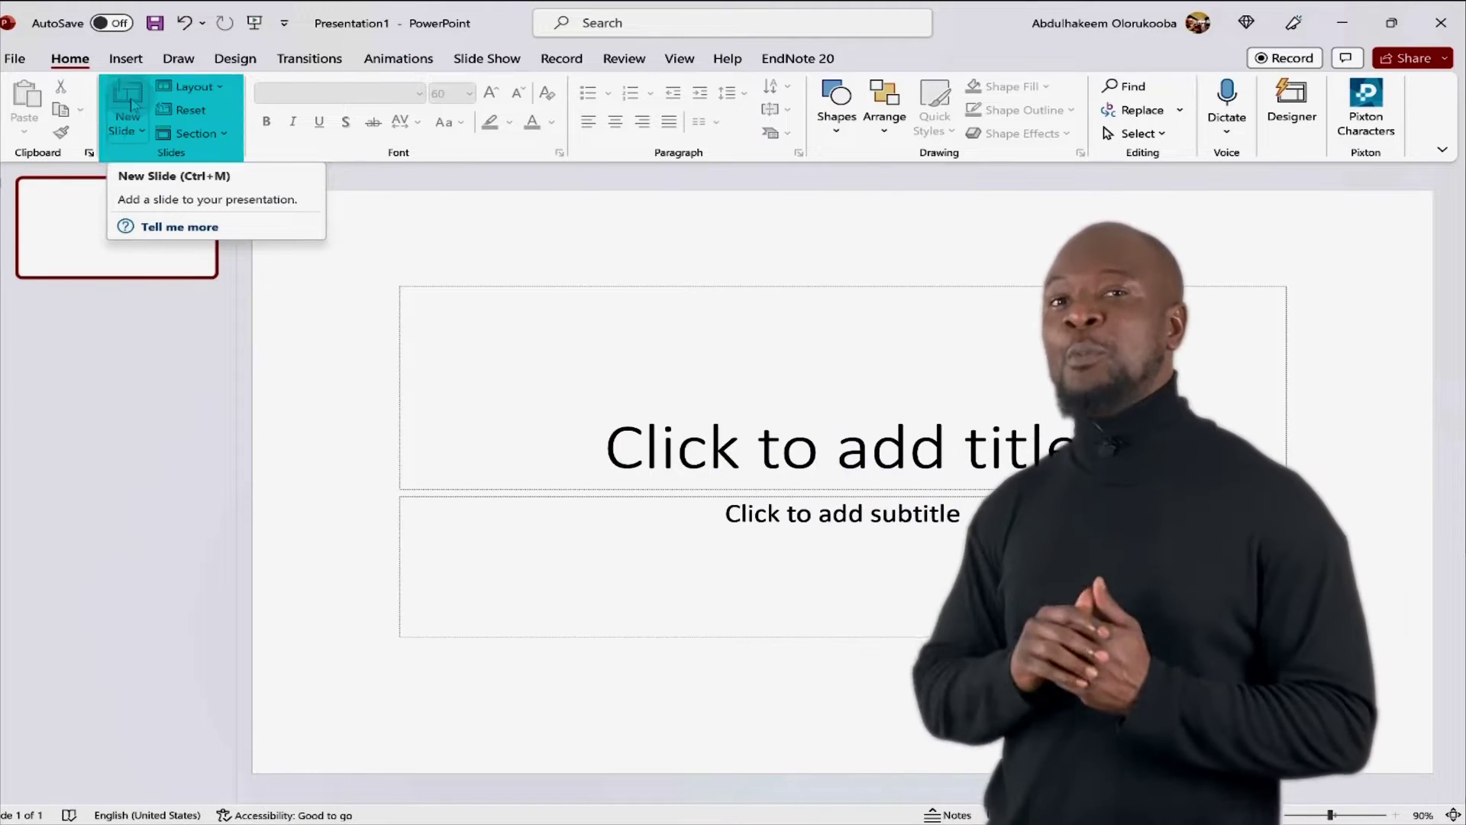
{"action": "left_click", "coordinate": [134, 95]}
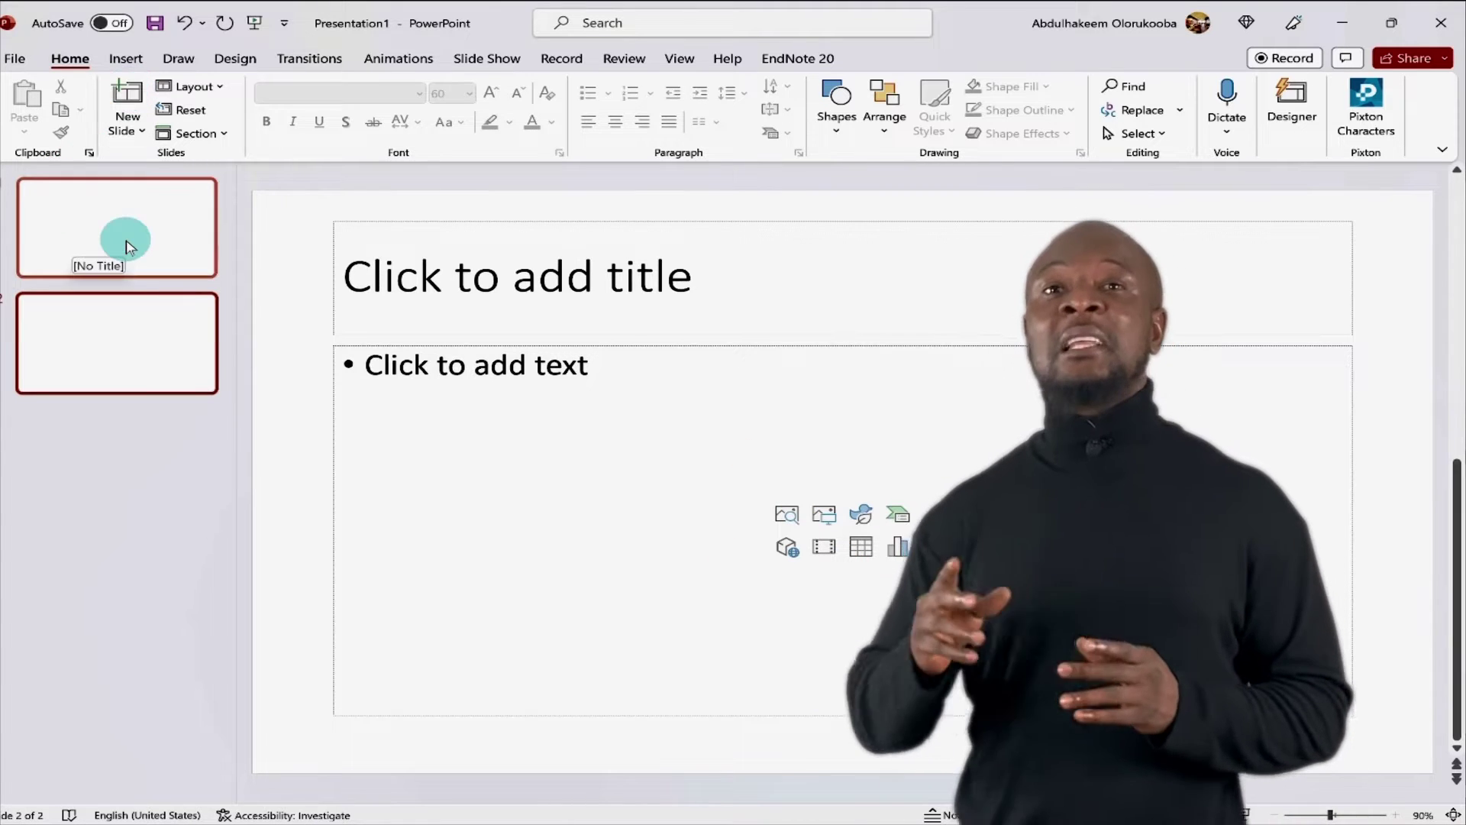
{"action": "left_click", "coordinate": [126, 246]}
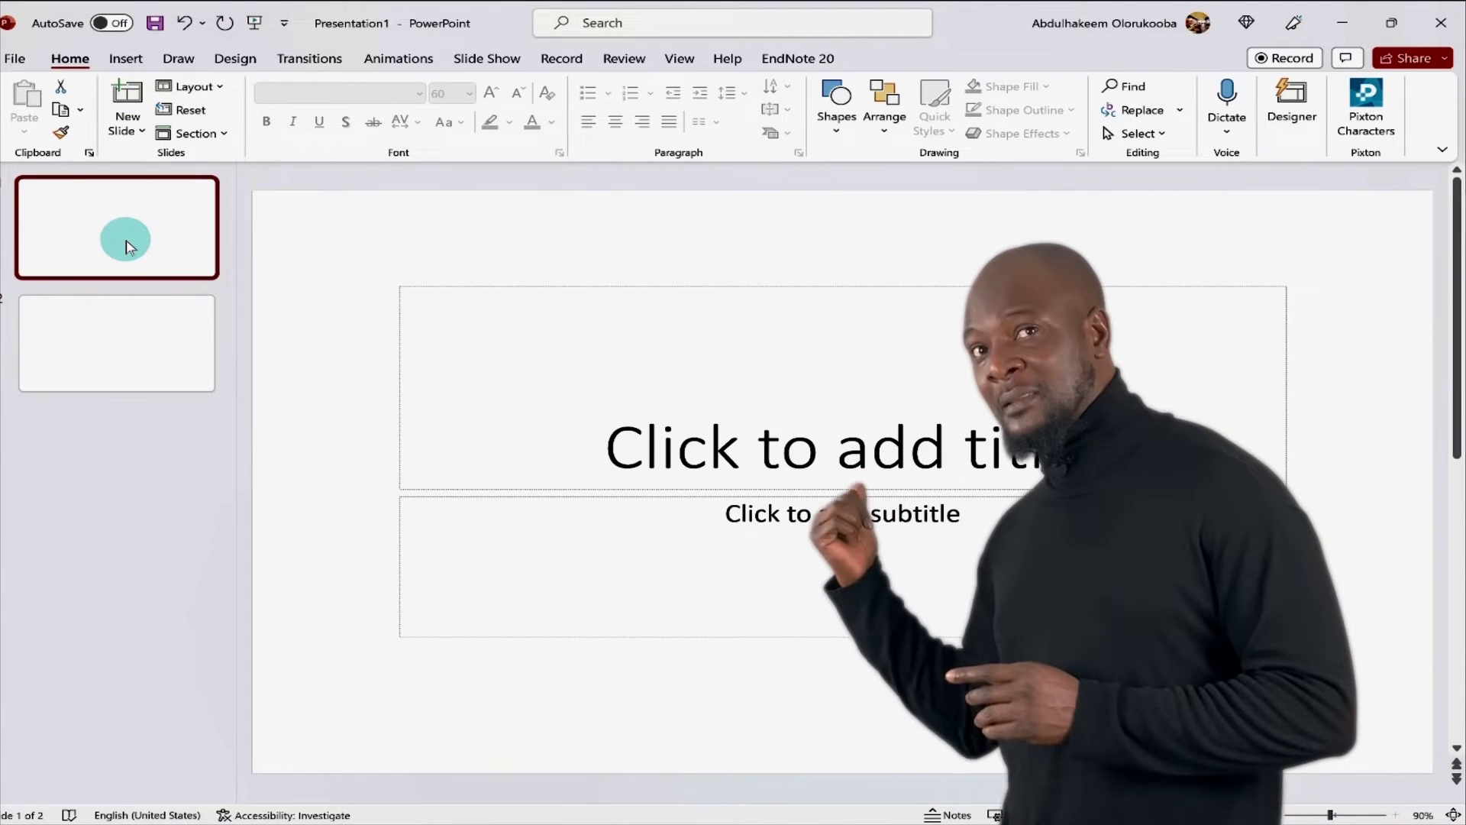
{"action": "left_click", "coordinate": [131, 96]}
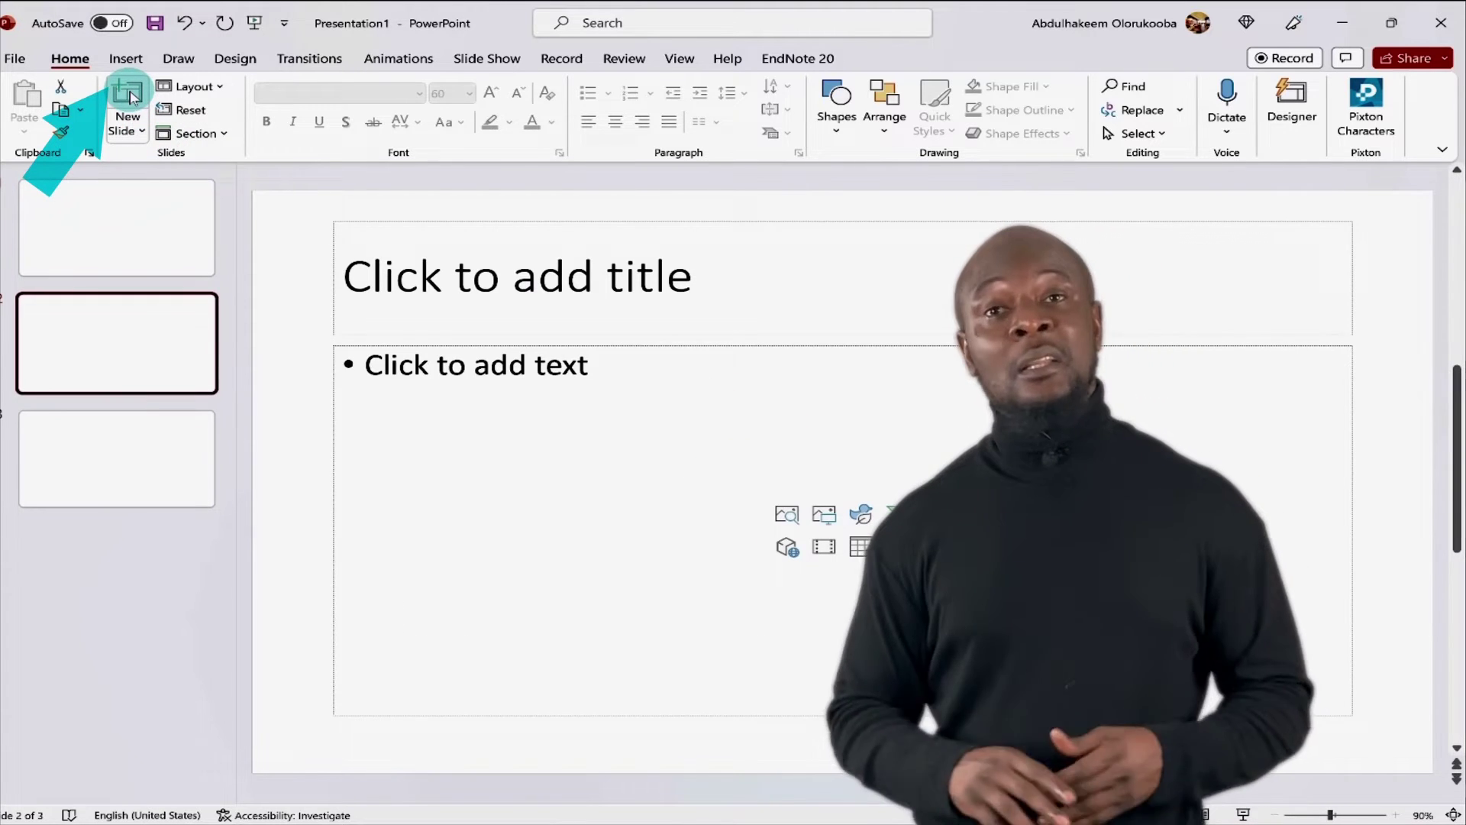
{"action": "right_click", "coordinate": [135, 448]}
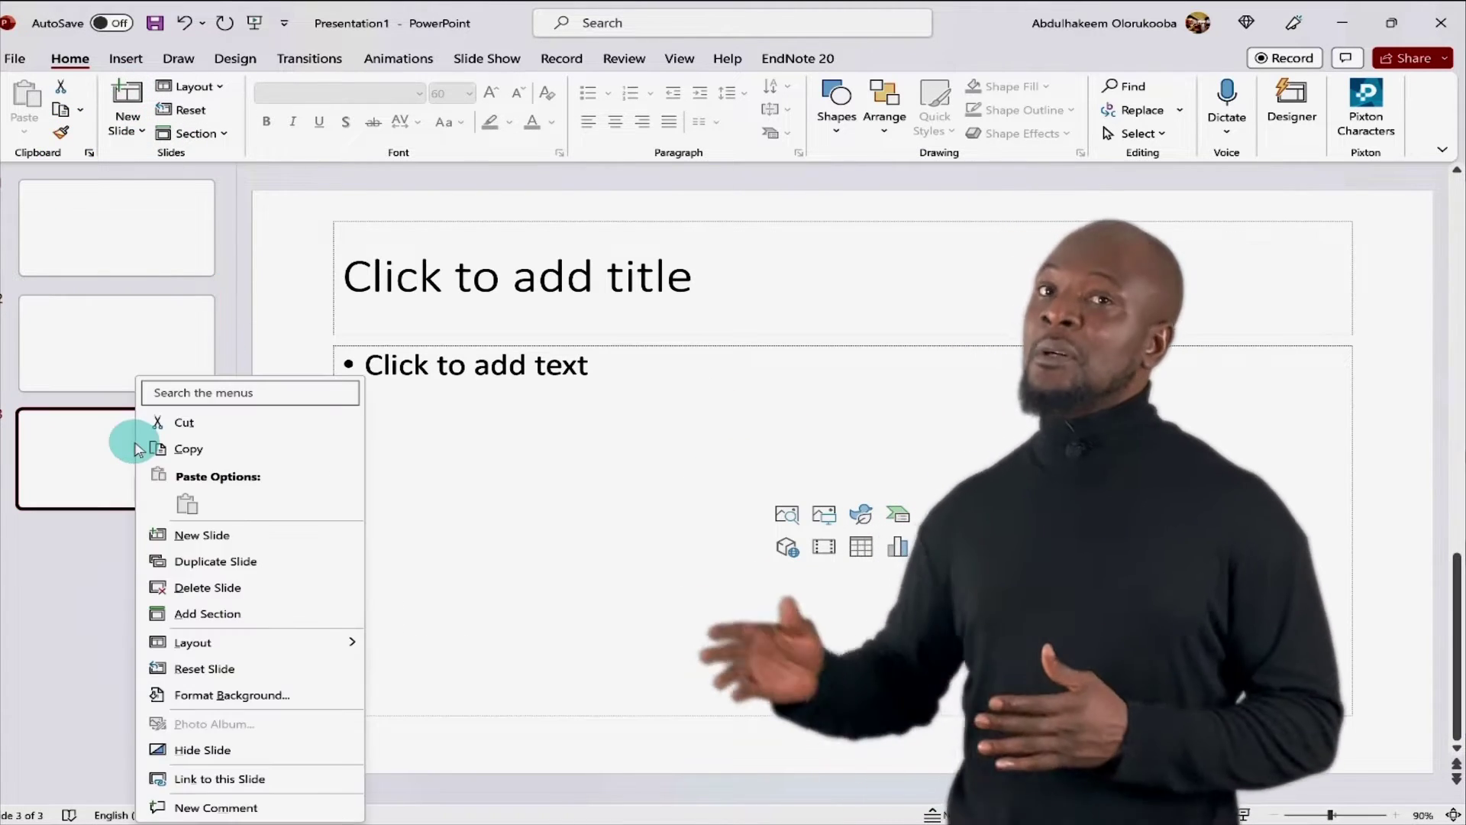
{"action": "left_click", "coordinate": [196, 590]}
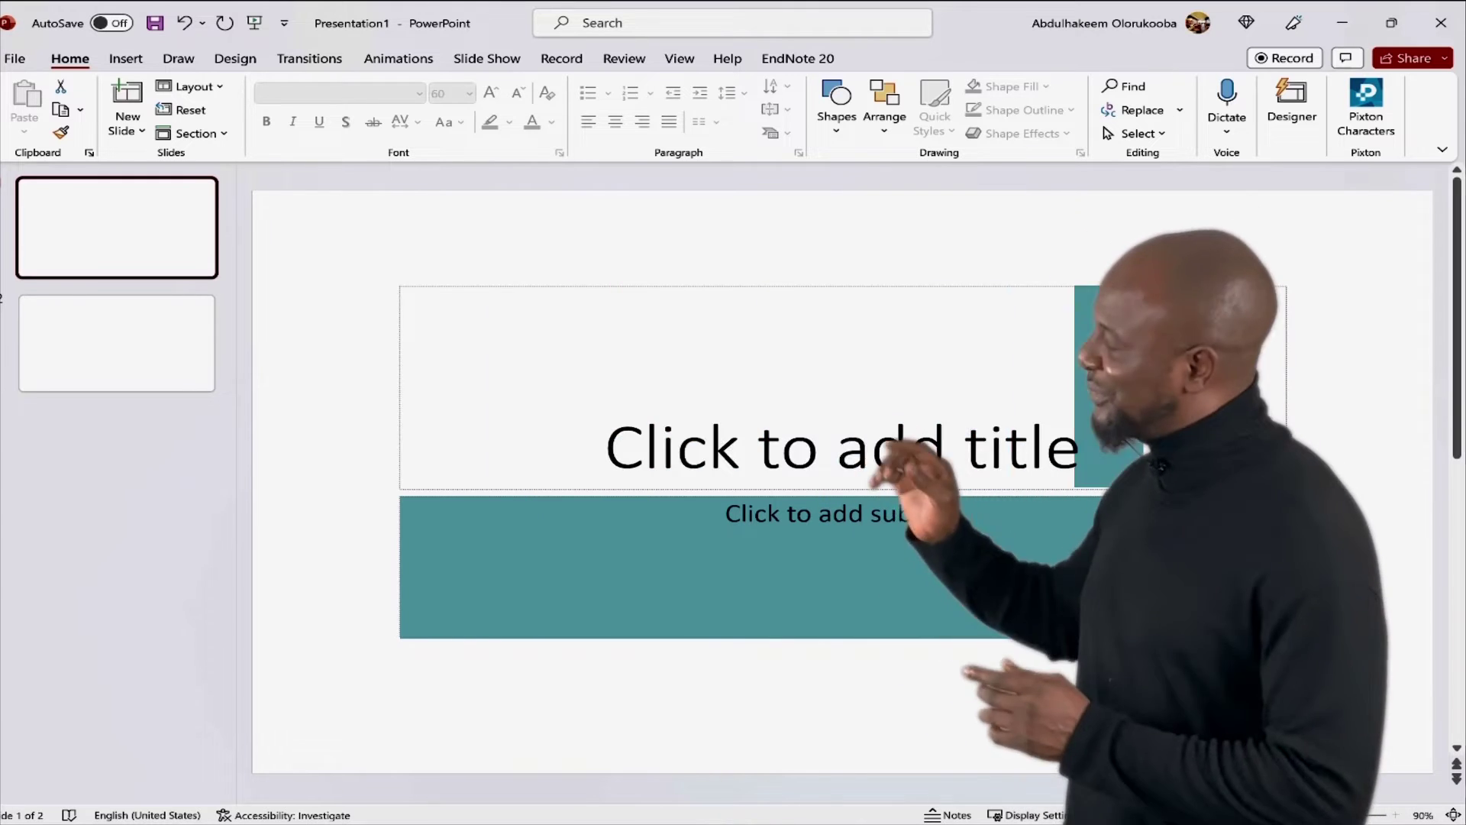
Step: Title slide 1 'Sampling in Research' with the presenter's name and institution as the subtitle
{"action": "left_click", "coordinate": [843, 447]}
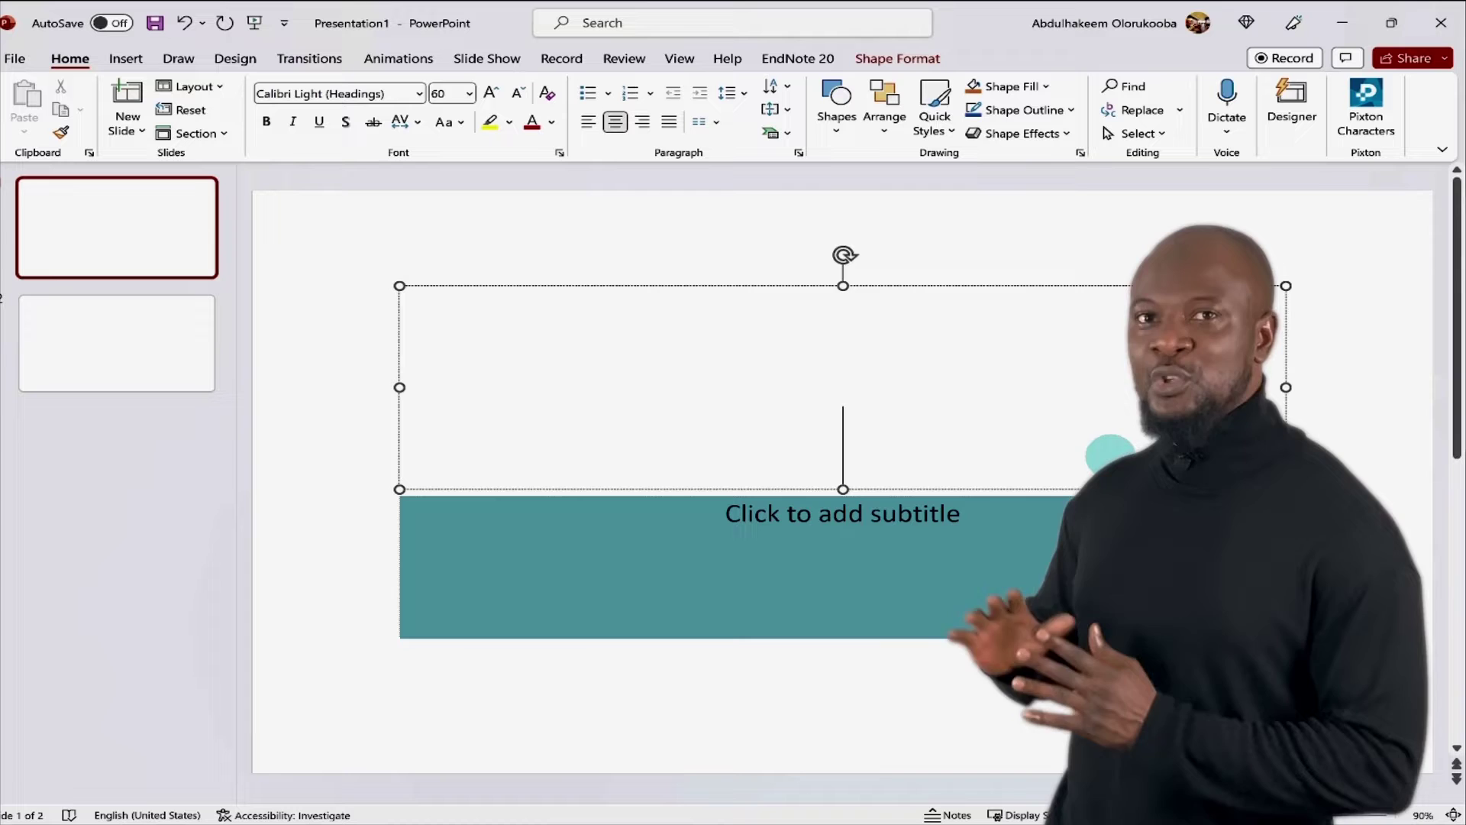
{"action": "type", "text": "Sampling in "}
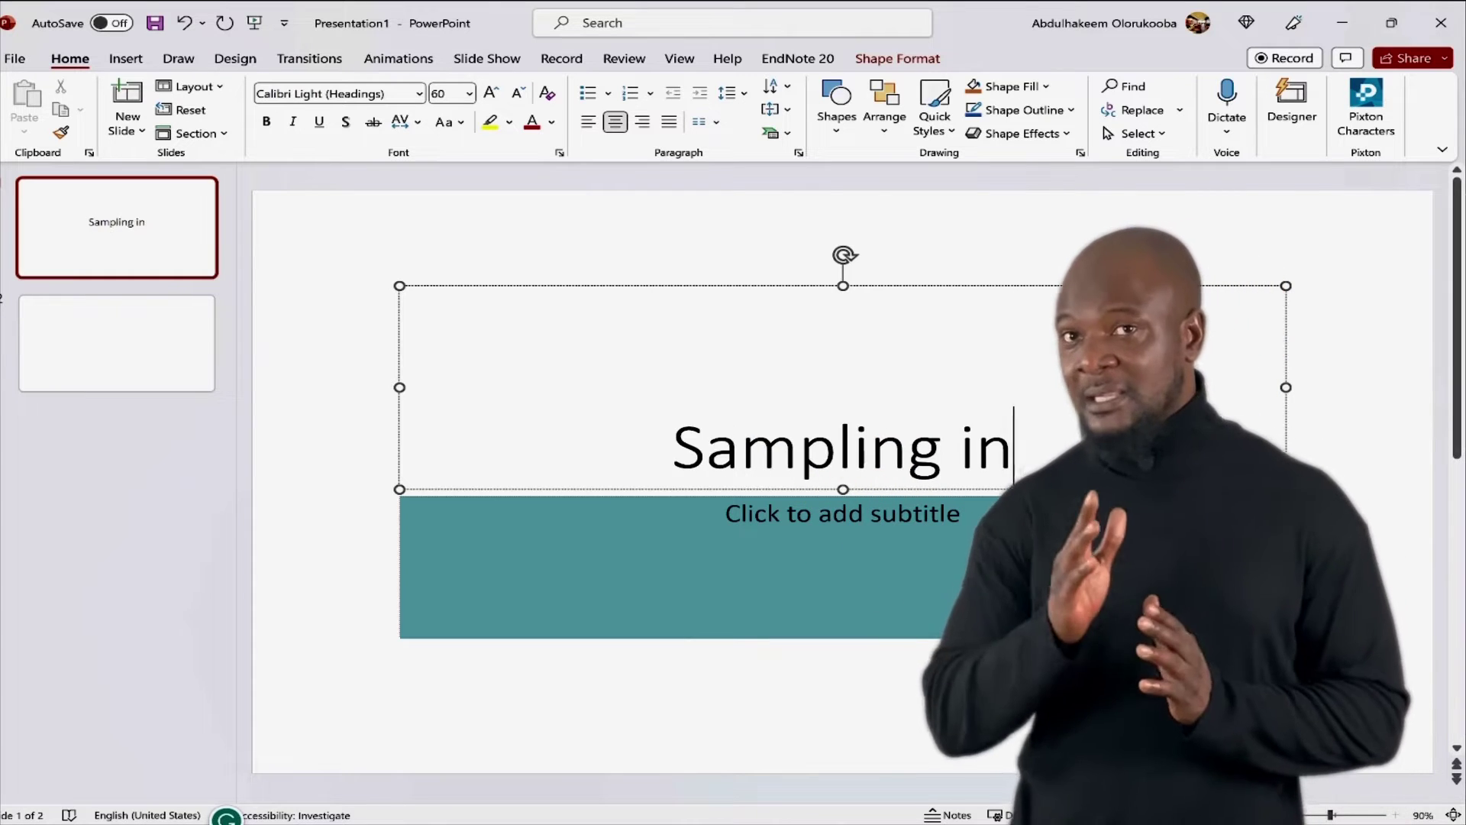
{"action": "type", "text": "Research"}
{"action": "left_click", "coordinate": [567, 496]}
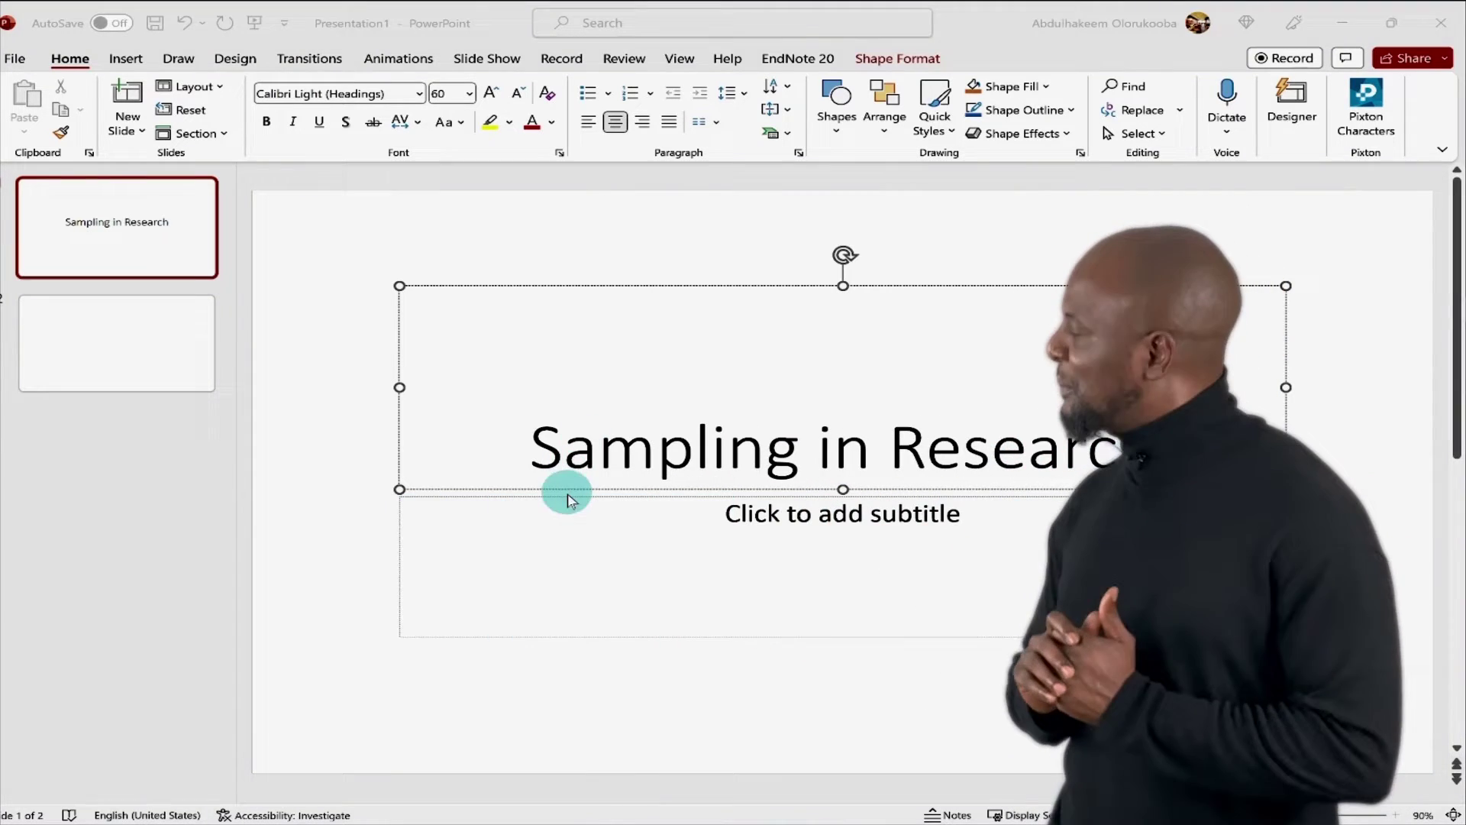
{"action": "type", "text": "Abdulhakeem Olorukooba "}
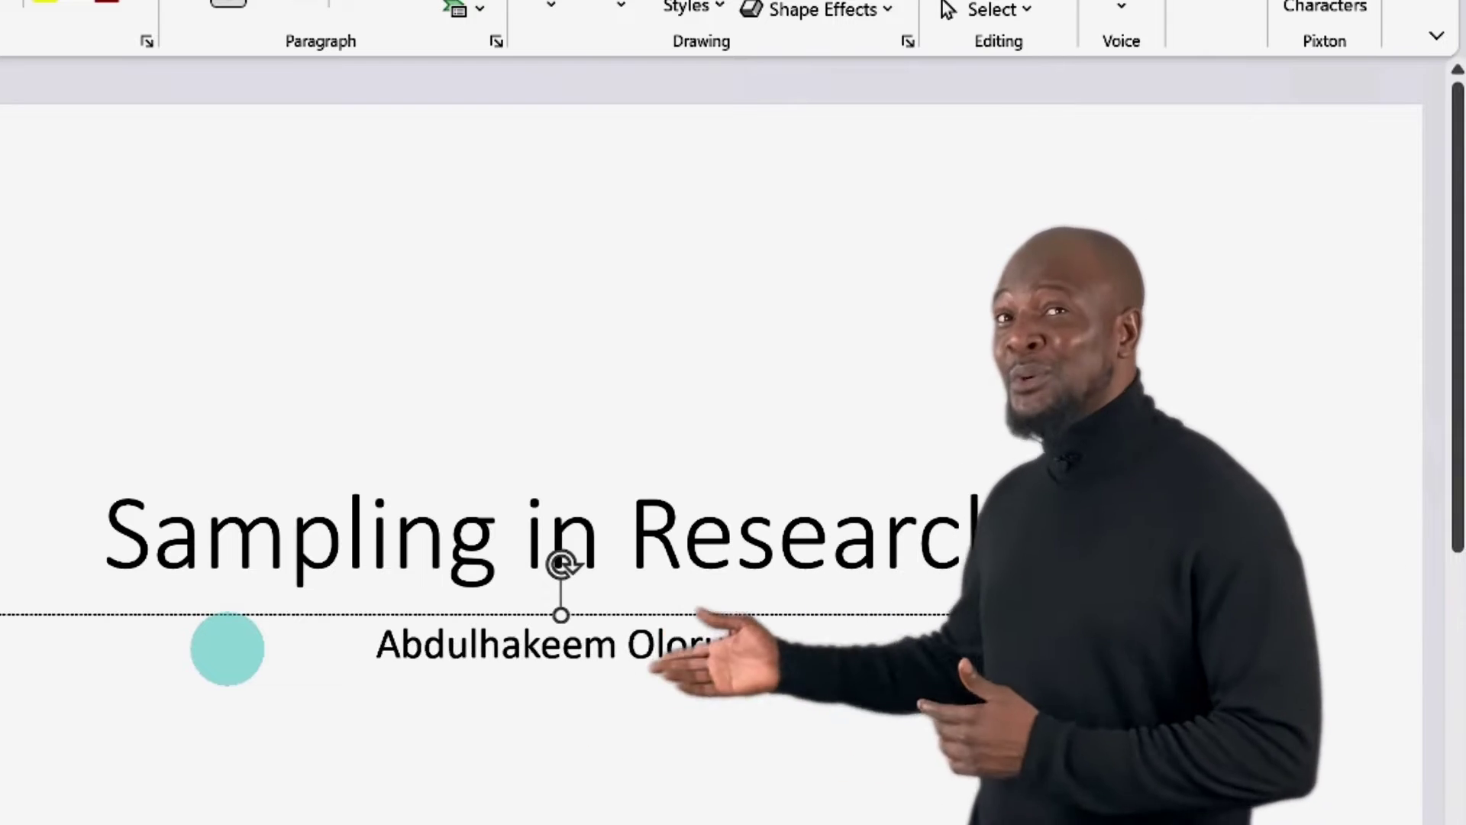
{"action": "type", "text": "ABU, Zaria, Nigeria"}
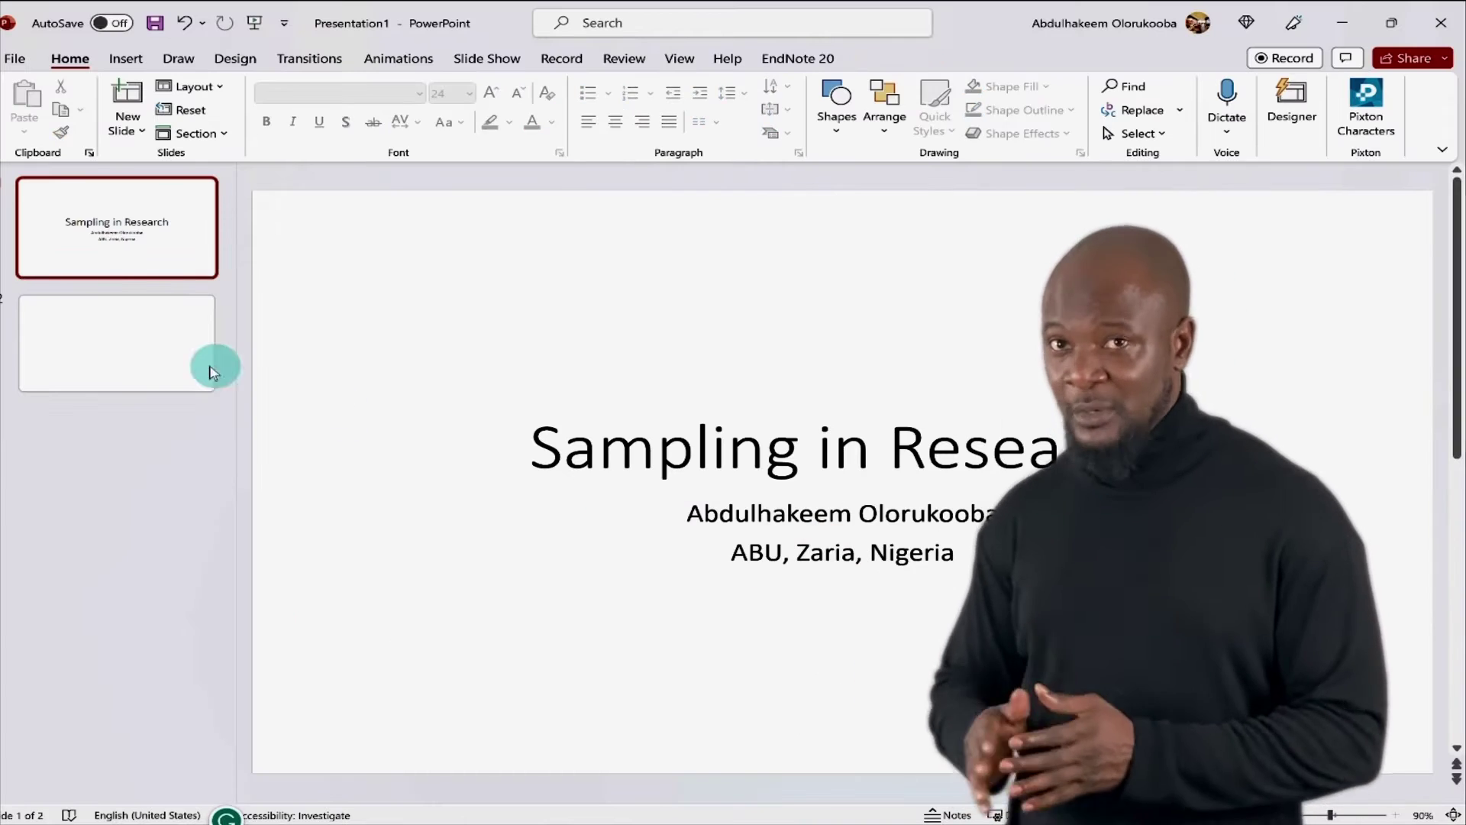
{"action": "left_click", "coordinate": [148, 355]}
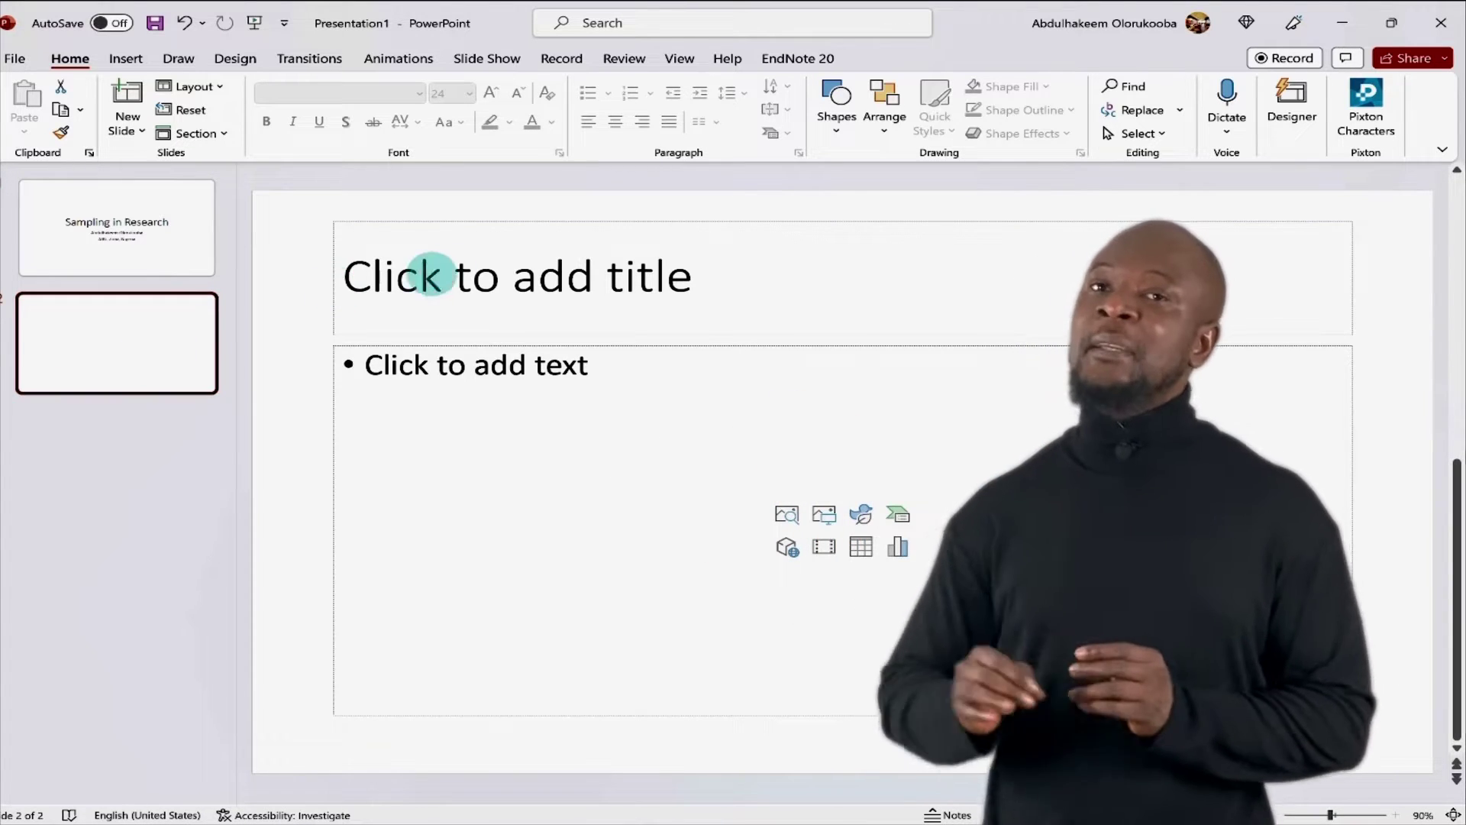
Step: Title slide 2 'Outline' with bullets Introduction, What is sampling?, Types of sampling, How to sample, Conclusion
{"action": "left_click", "coordinate": [491, 272]}
{"action": "type", "text": "Outline"}
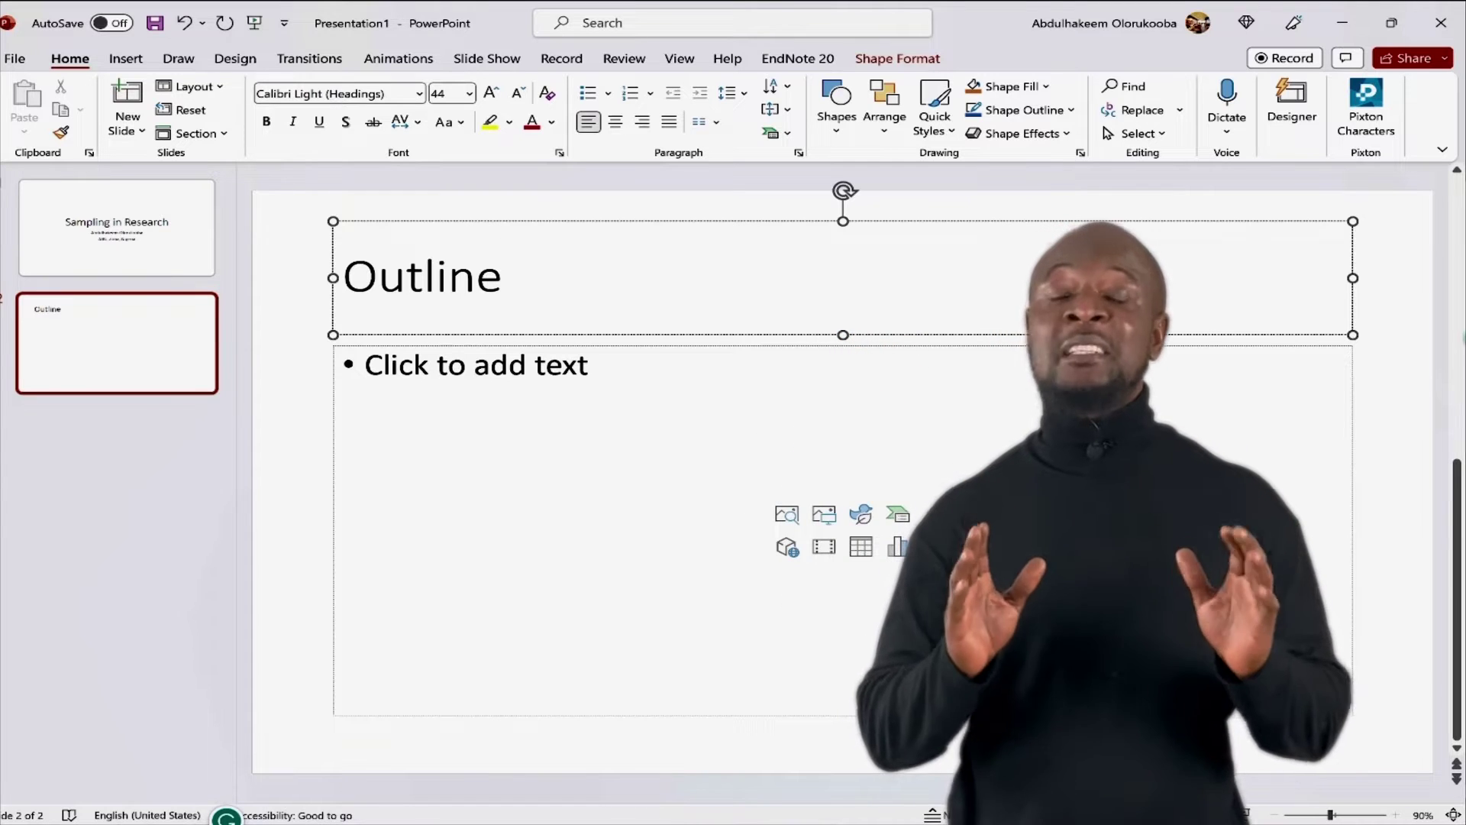
{"action": "left_click", "coordinate": [631, 370]}
{"action": "type", "text": "I"}
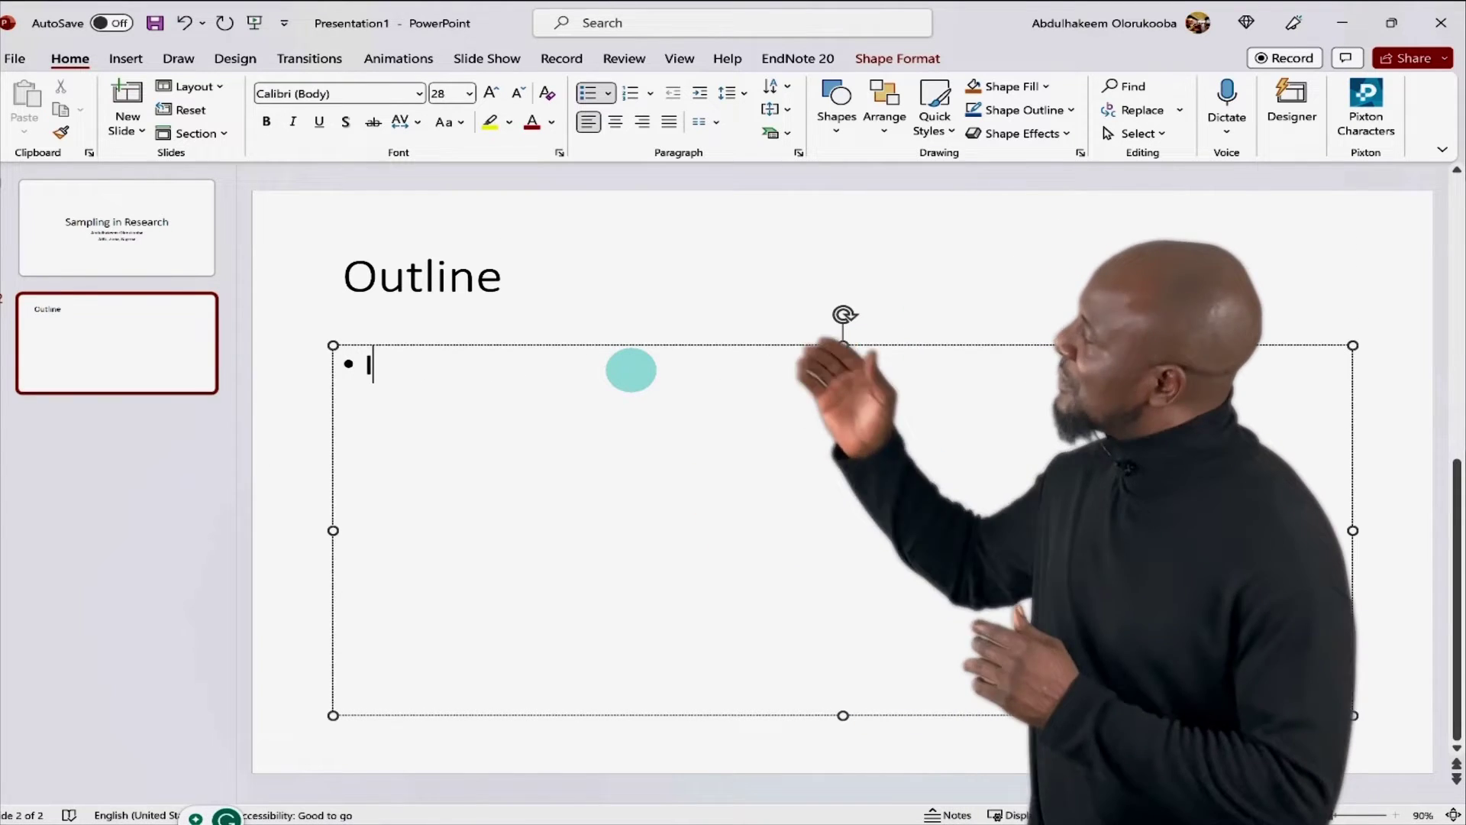
{"action": "type", "text": "ntroduc"}
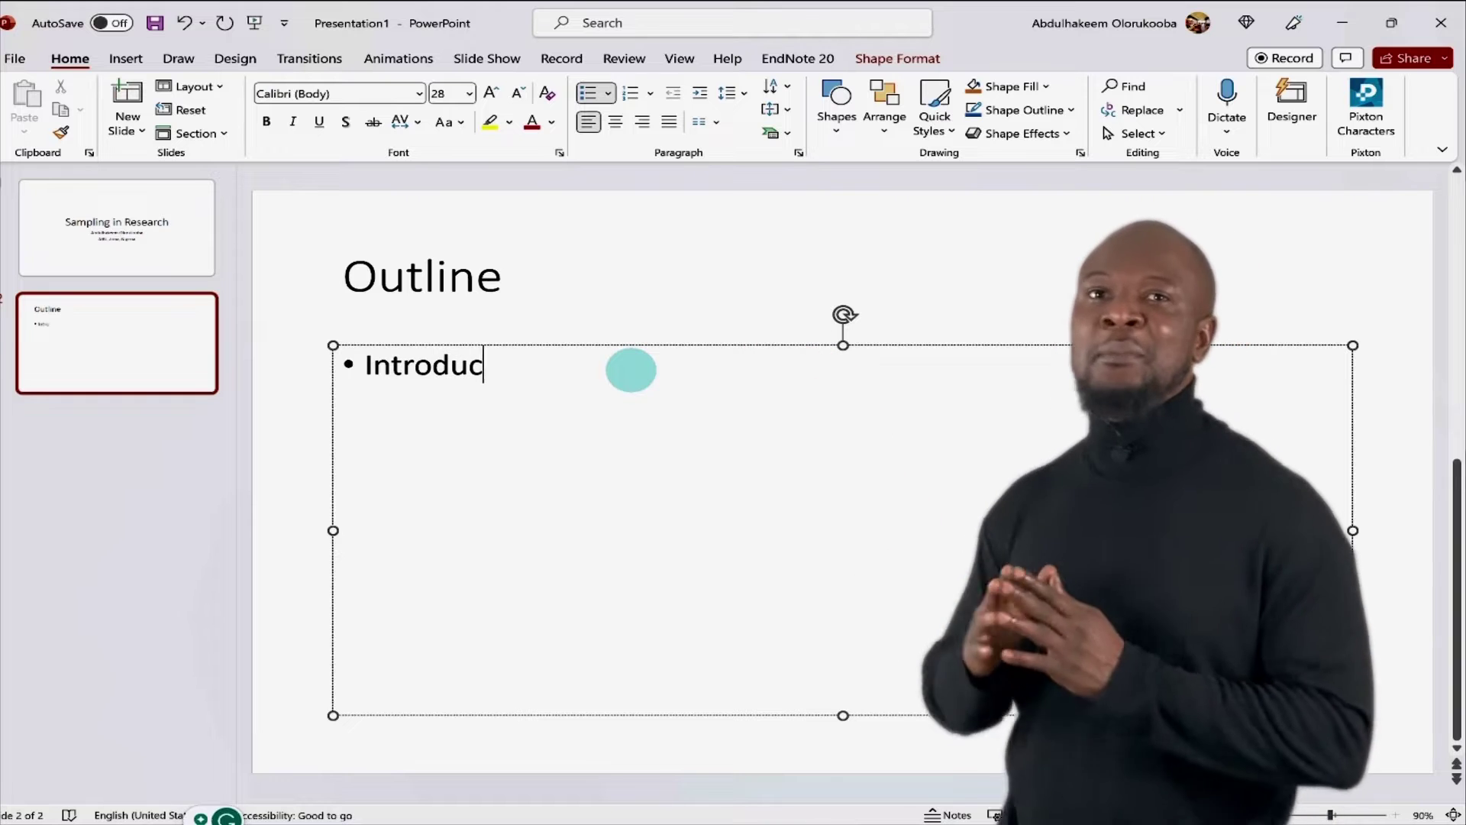
{"action": "type", "text": "tion"}
{"action": "key", "text": "Return"}
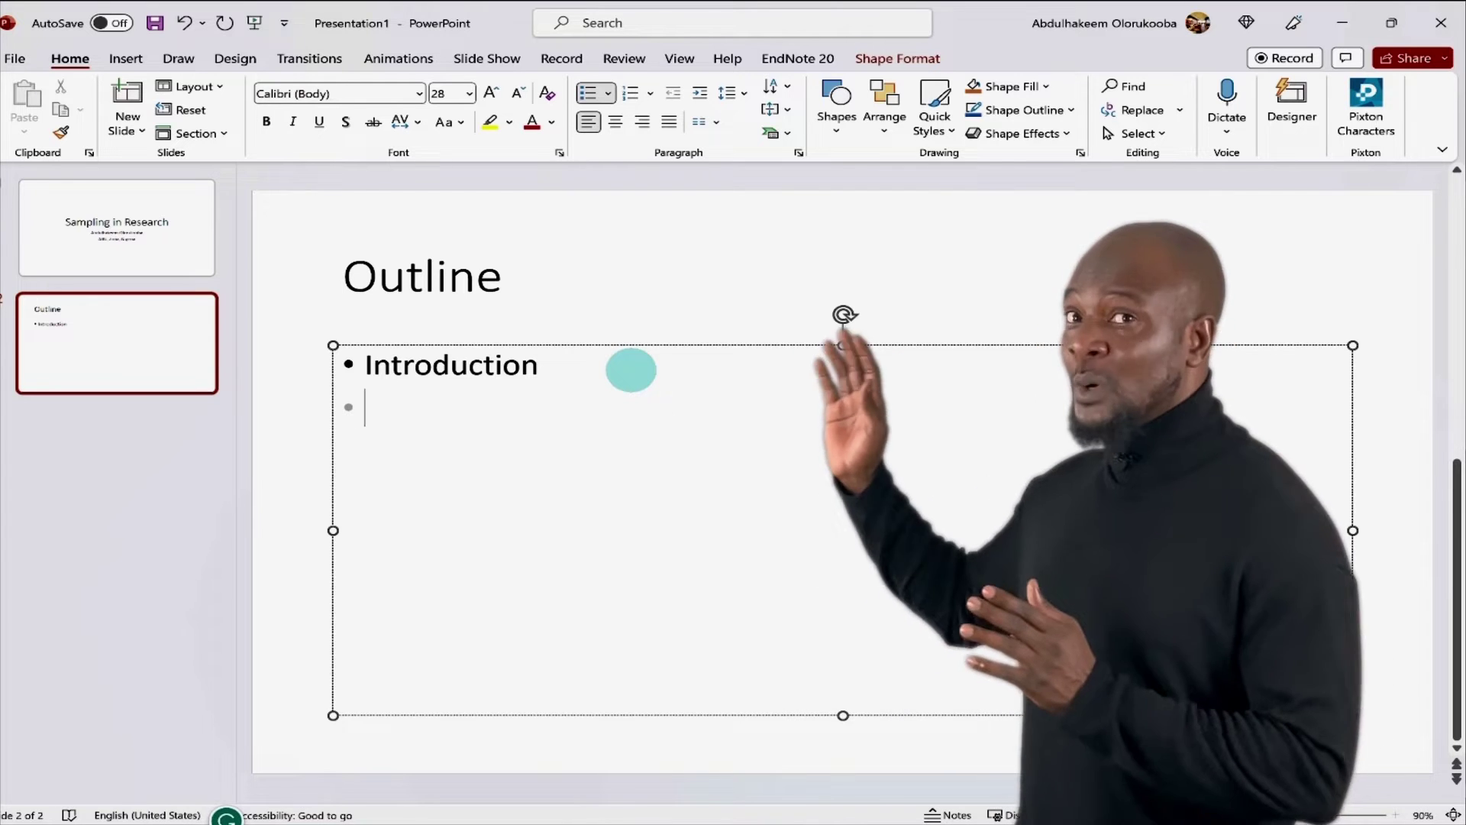
{"action": "type", "text": "What is sampli"}
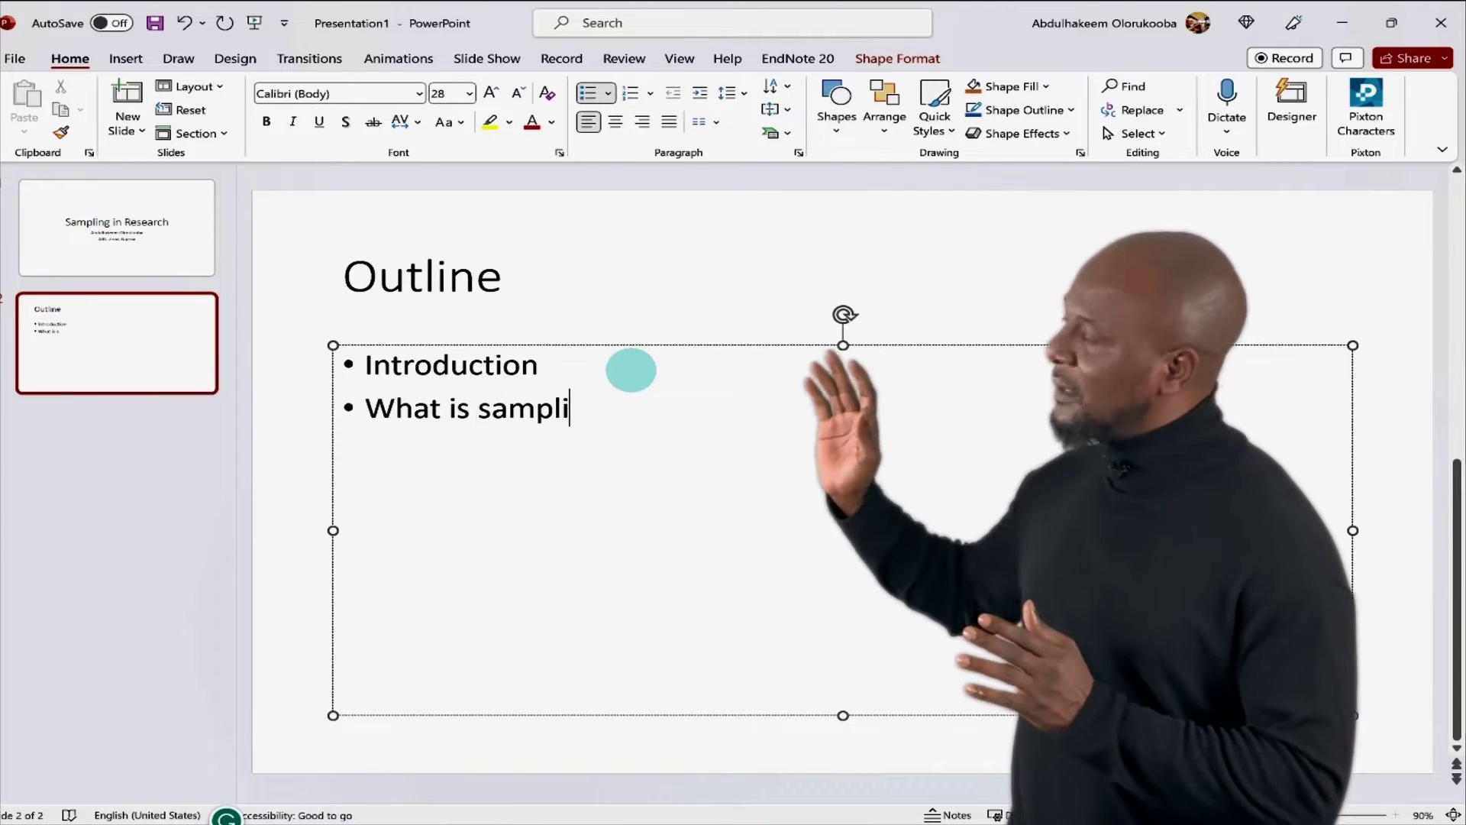
{"action": "type", "text": "ng? Types"}
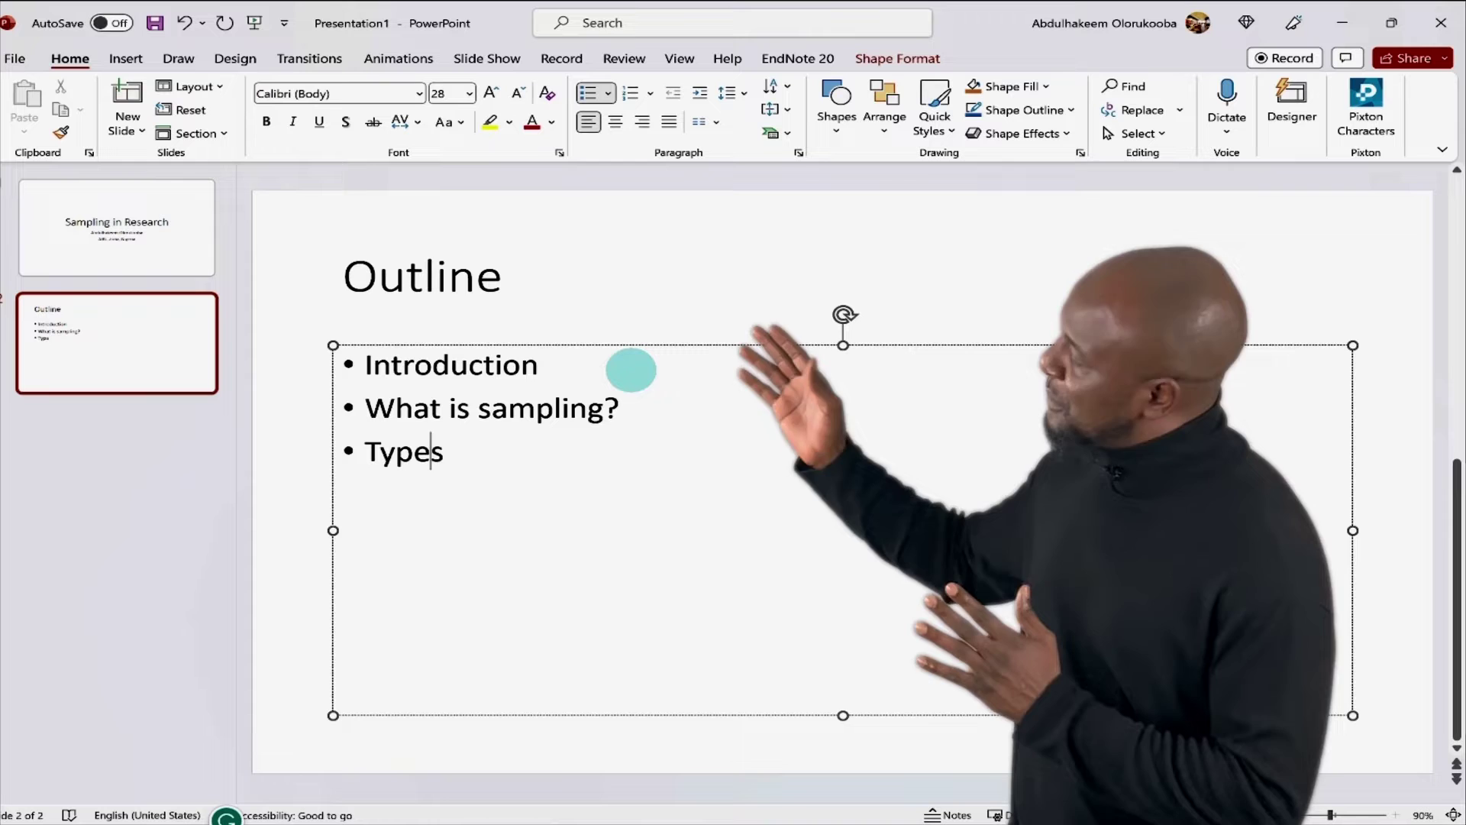
{"action": "type", "text": " of sampling H"}
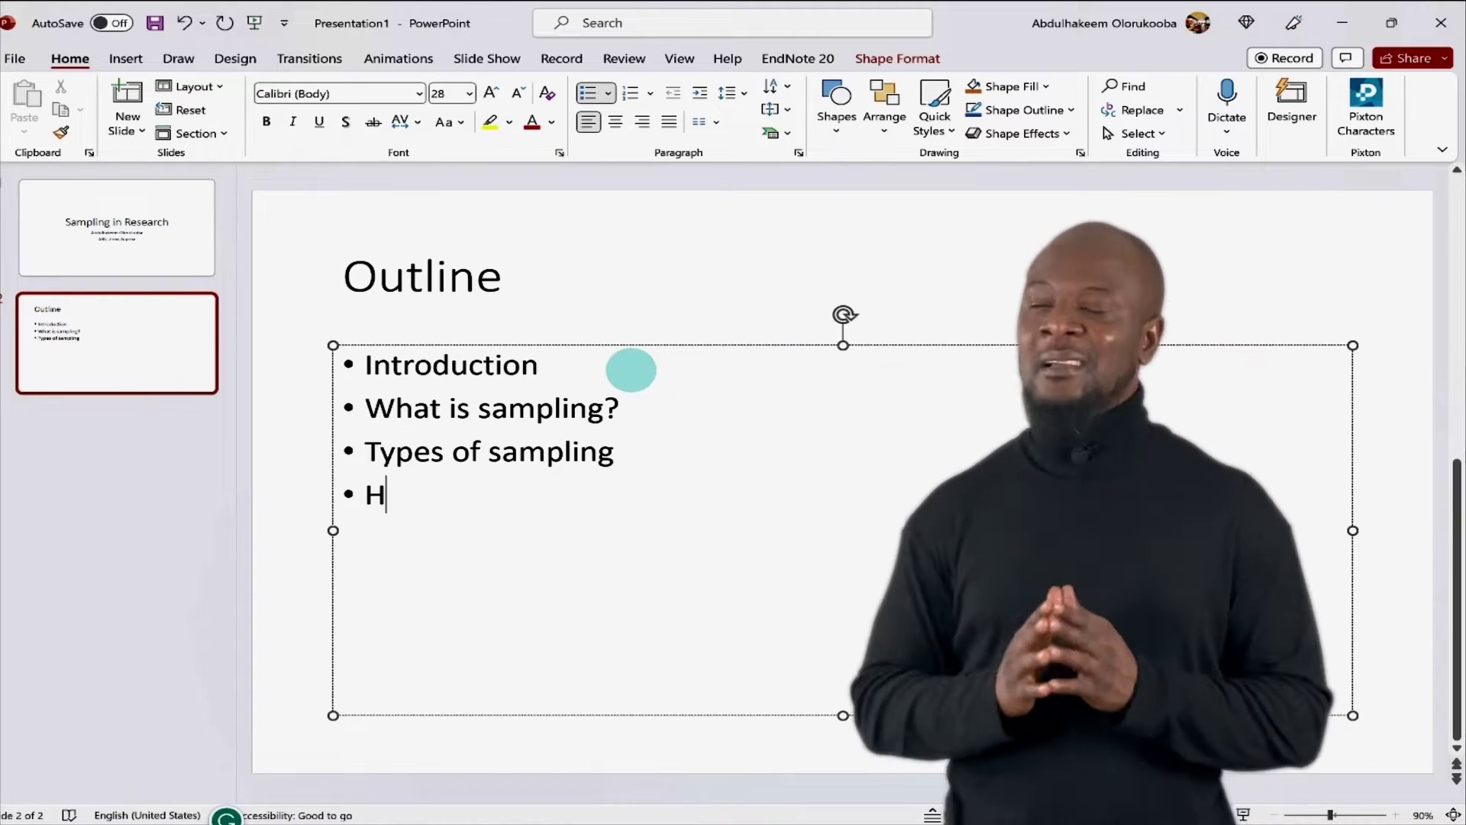
{"action": "type", "text": "ow to sample"}
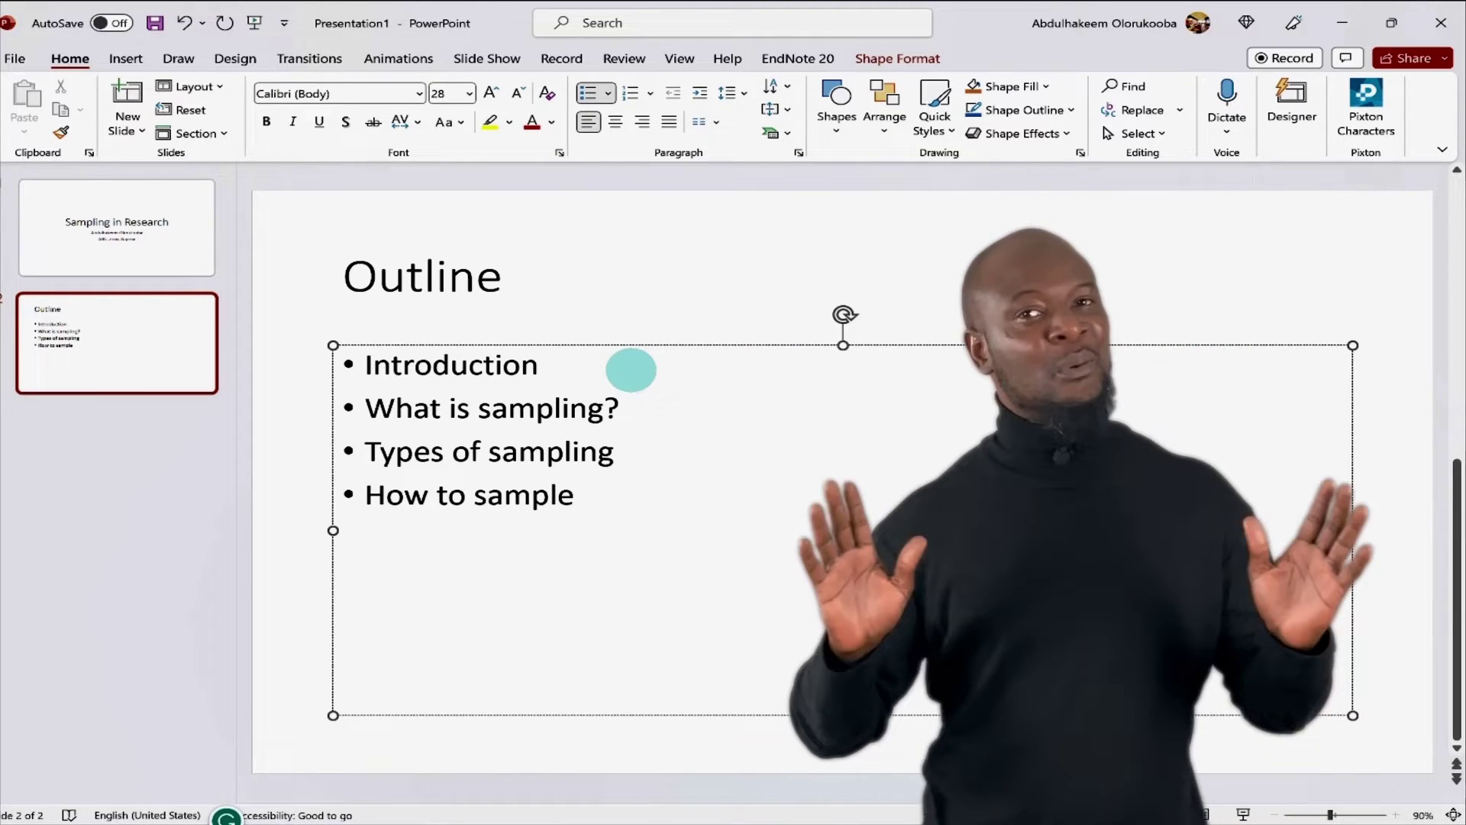
{"action": "key", "text": "Return"}
{"action": "type", "text": "Concl"}
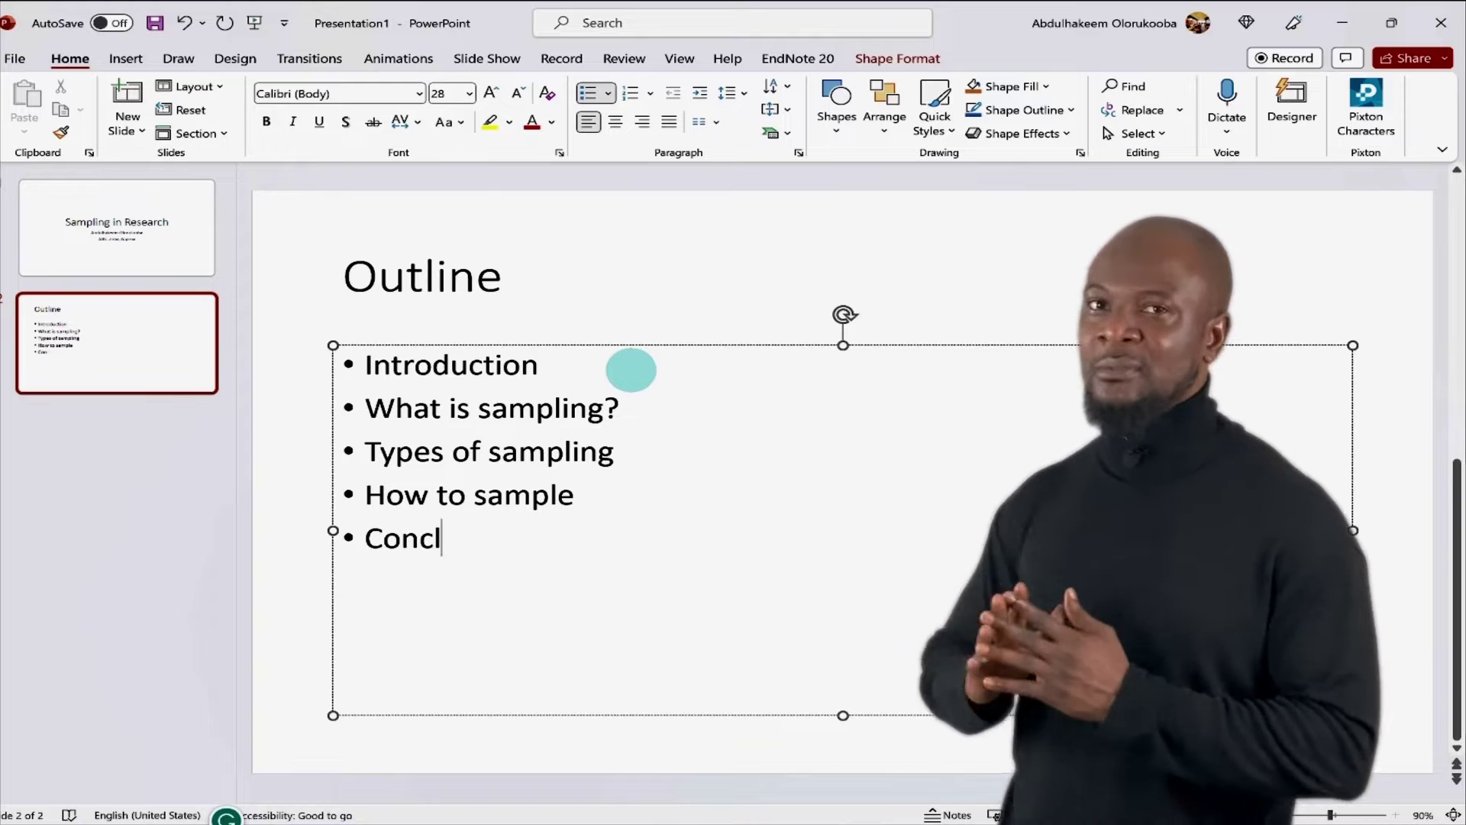
{"action": "type", "text": "usion"}
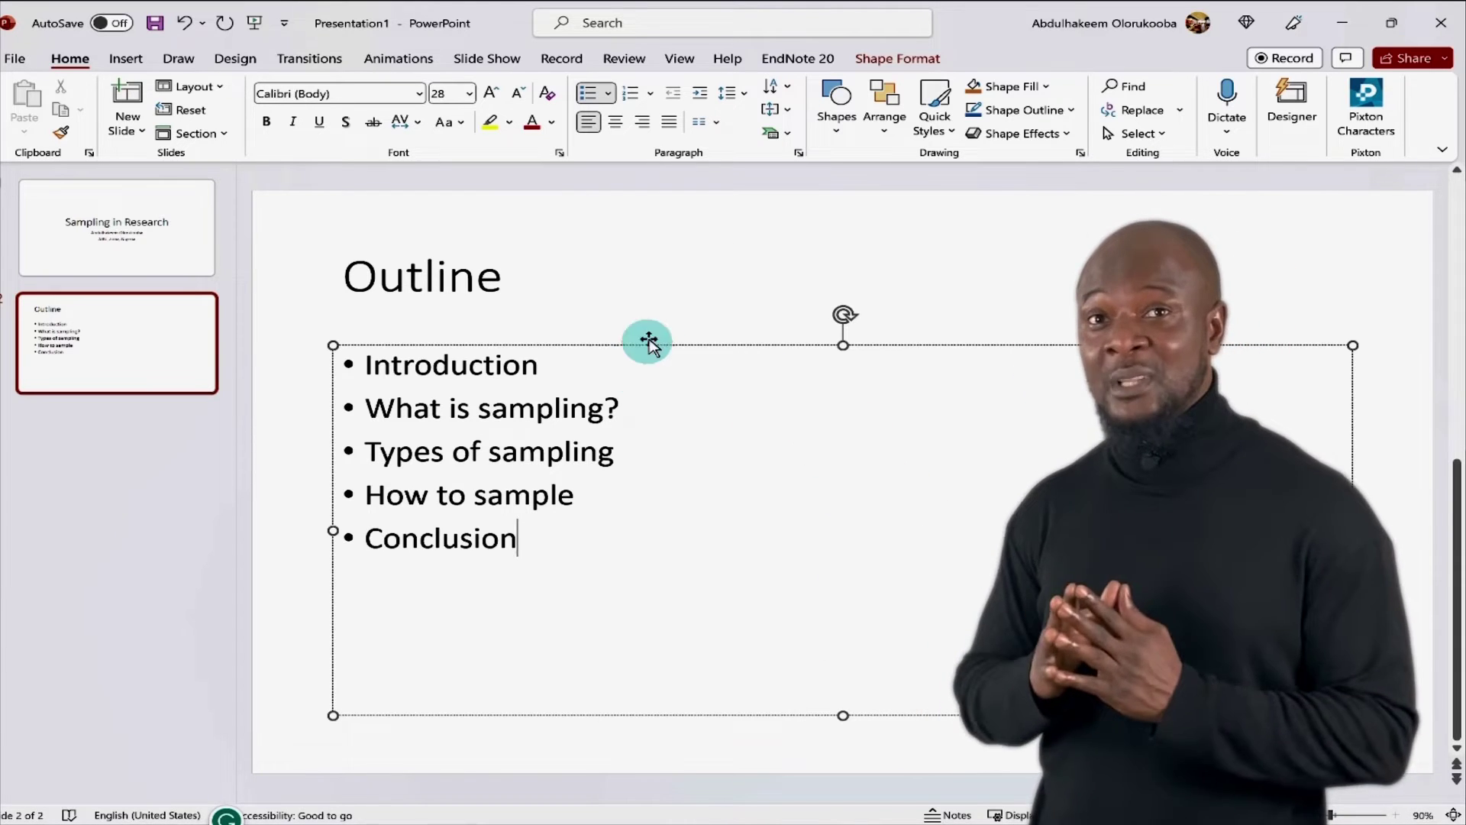
{"action": "left_click", "coordinate": [502, 276]}
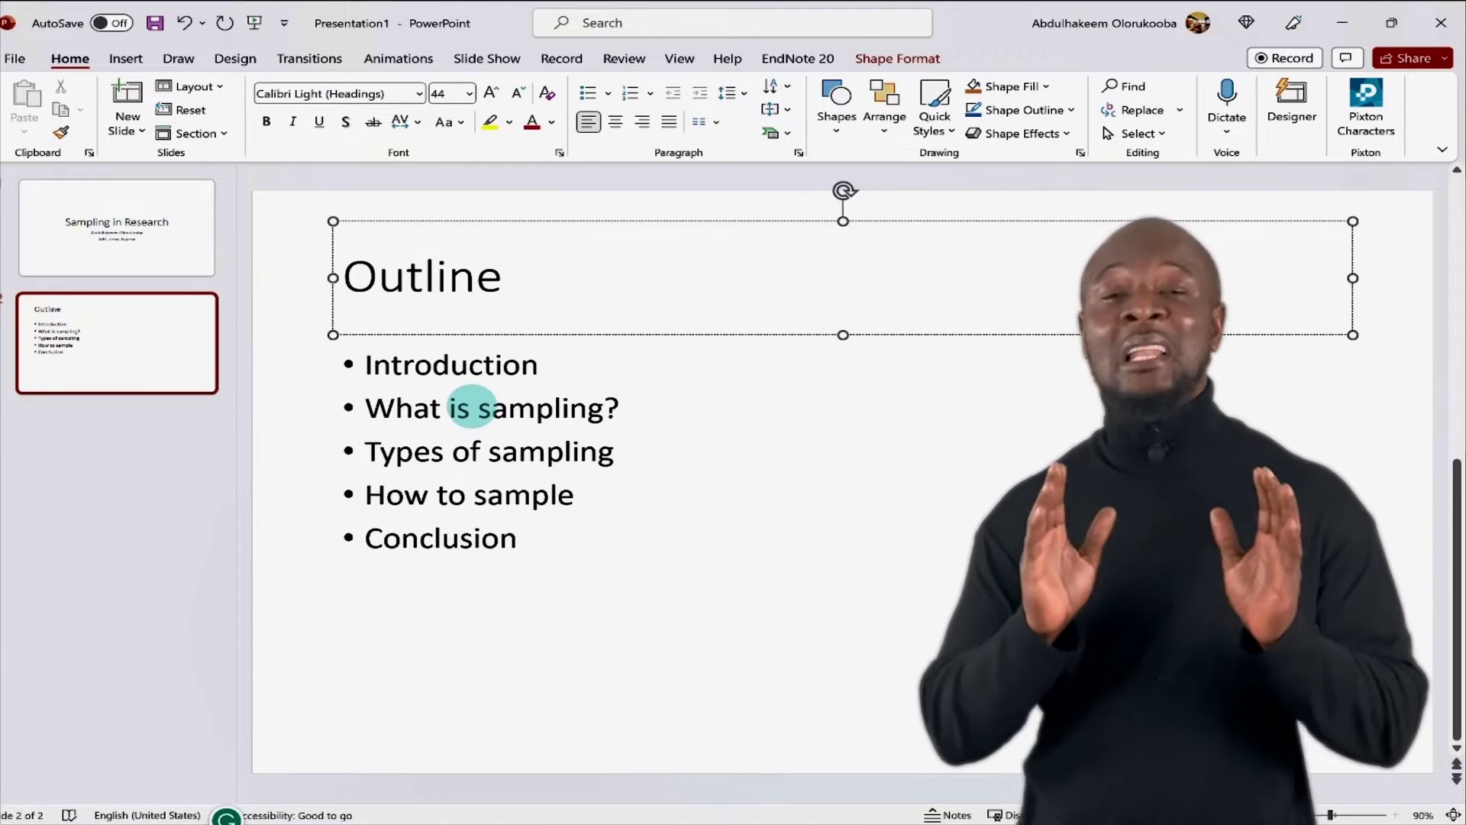
Step: Set the Outline bullet text box to Comic Sans MS at 36 pt
{"action": "left_click", "coordinate": [471, 405]}
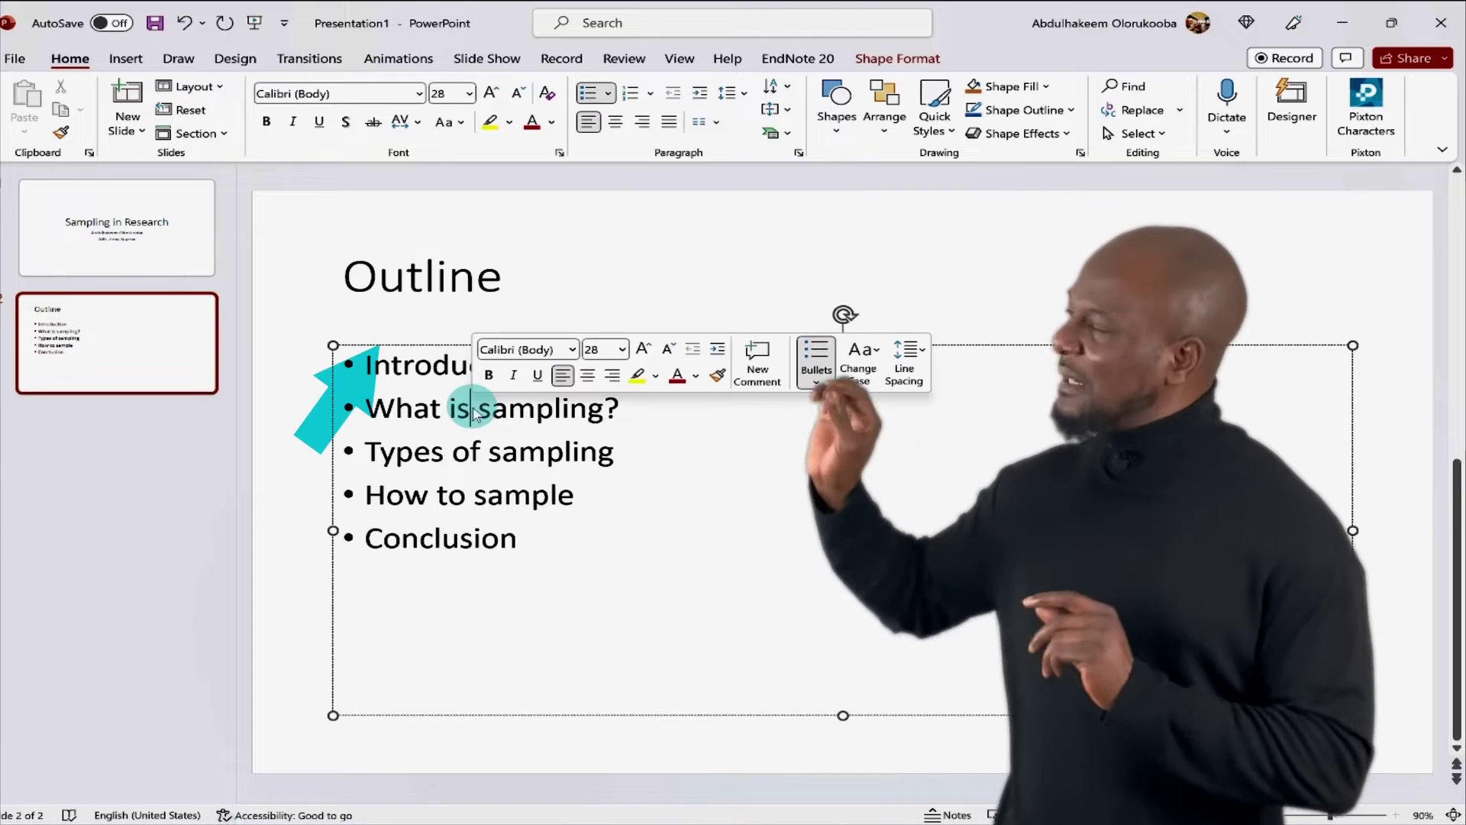
{"action": "left_click", "coordinate": [382, 346]}
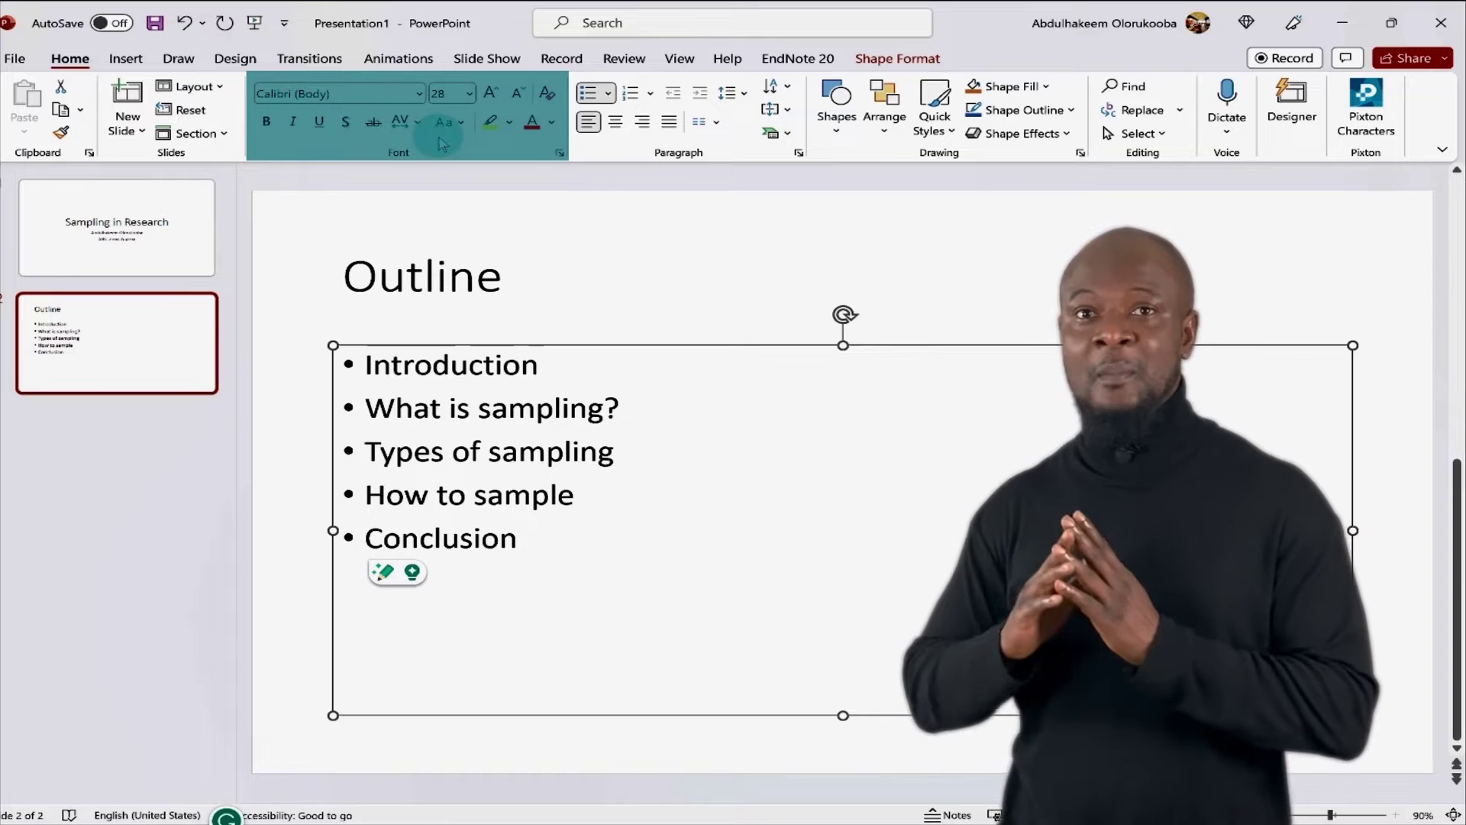
{"action": "left_click", "coordinate": [419, 94]}
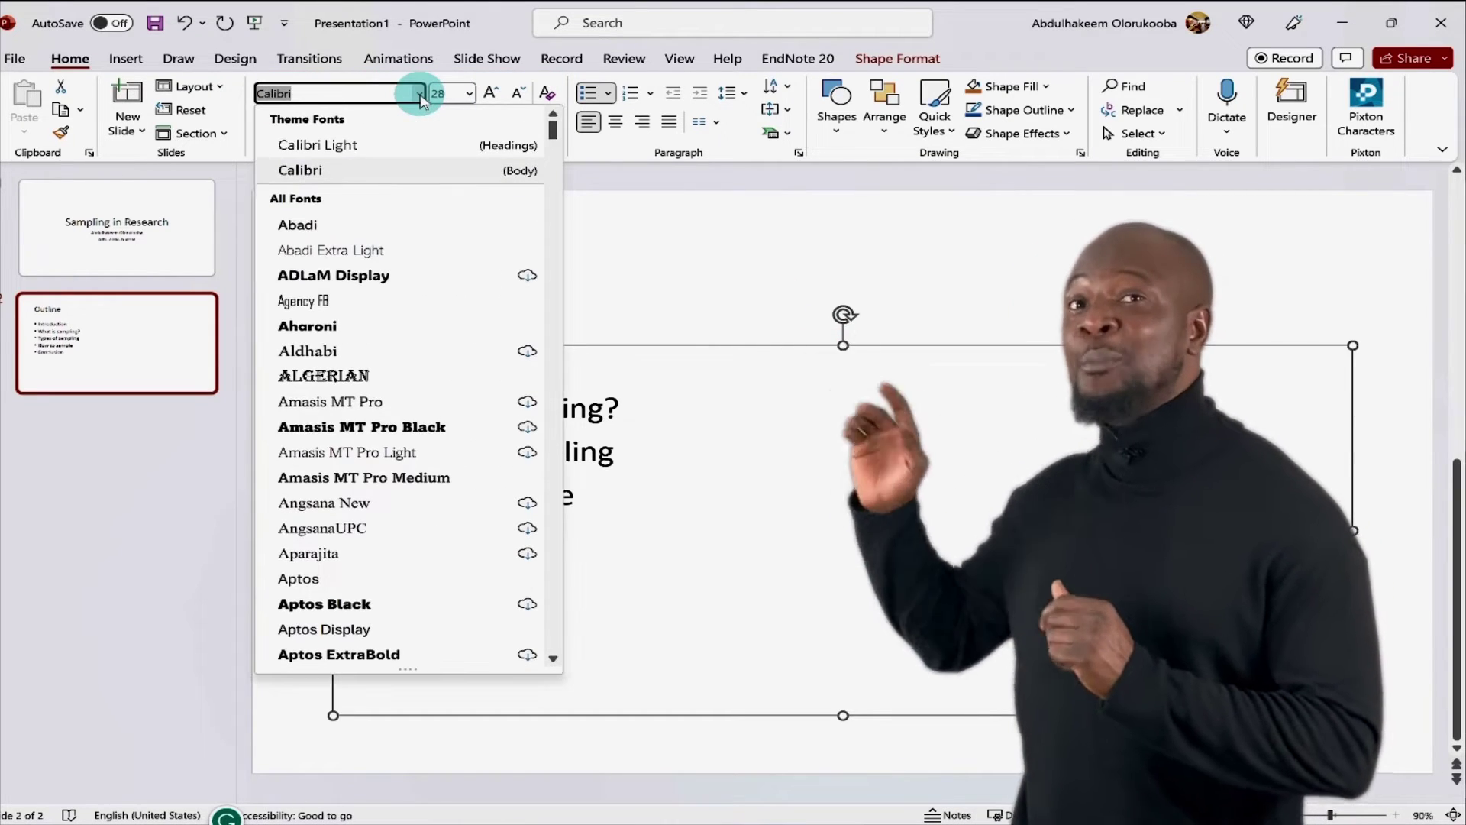
{"action": "type", "text": "Cos"}
{"action": "type", "text": "mic Sans MS"}
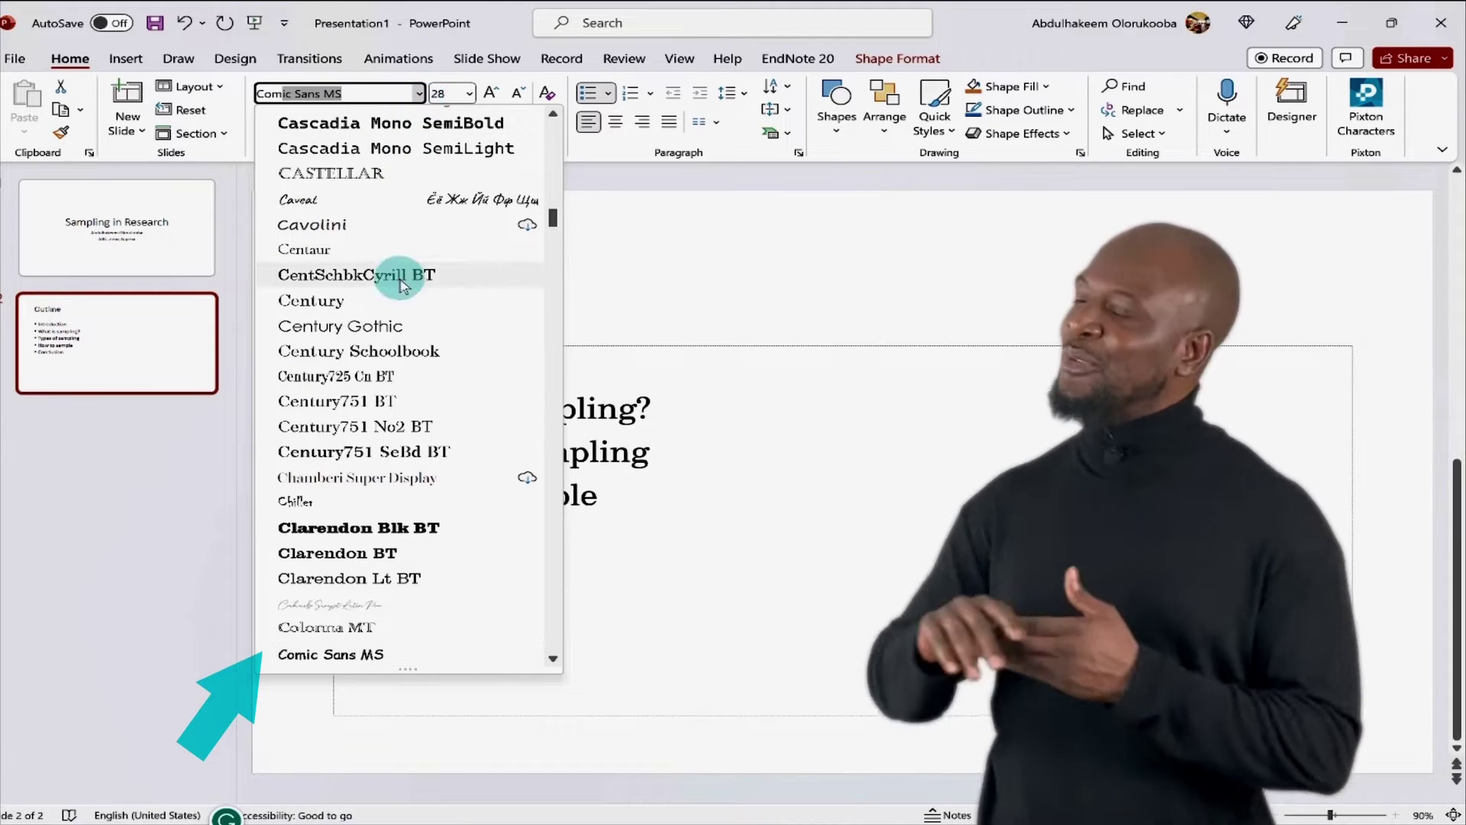
{"action": "left_click", "coordinate": [384, 655]}
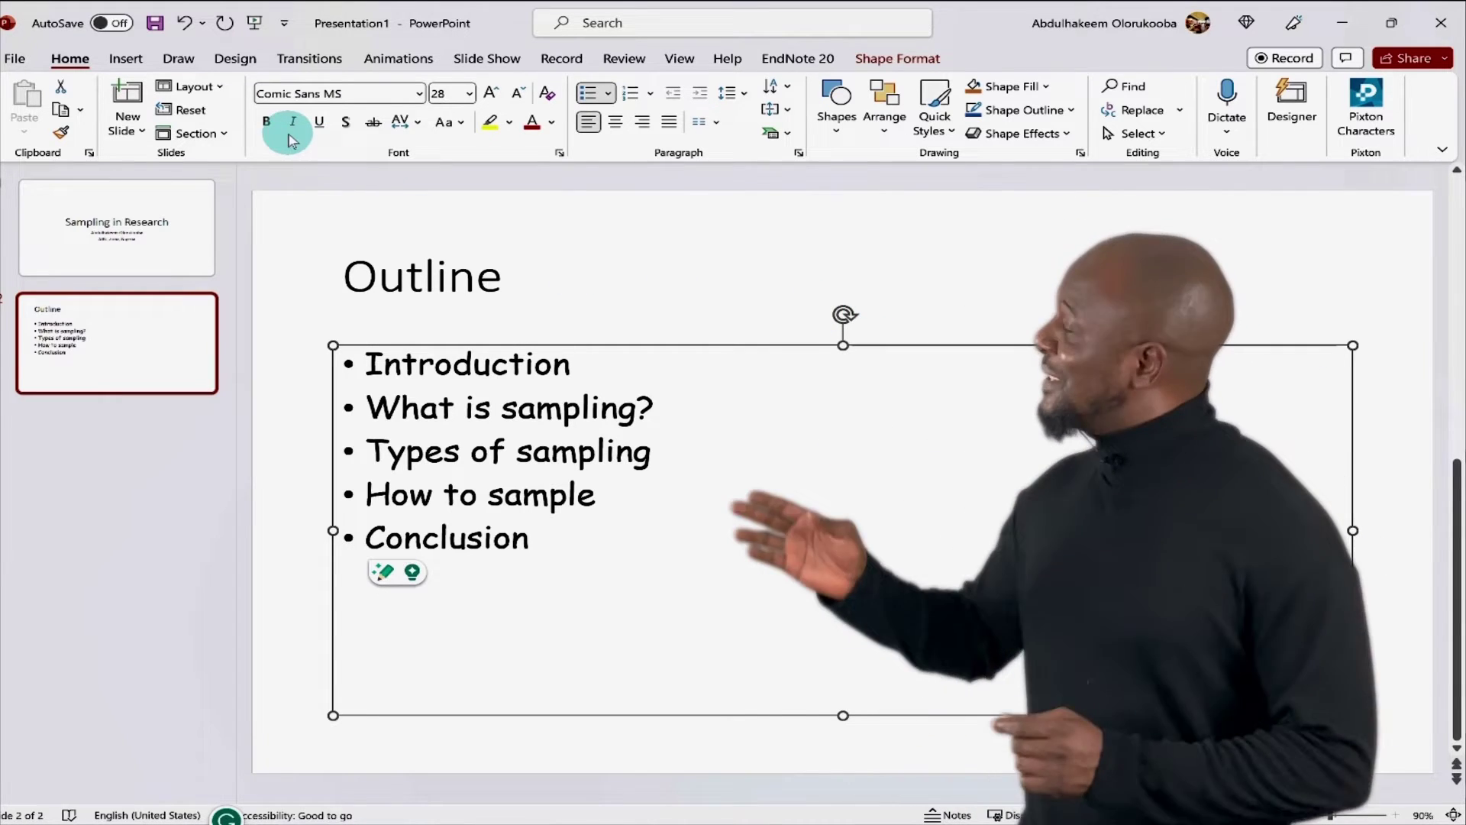
{"action": "left_click", "coordinate": [469, 95]}
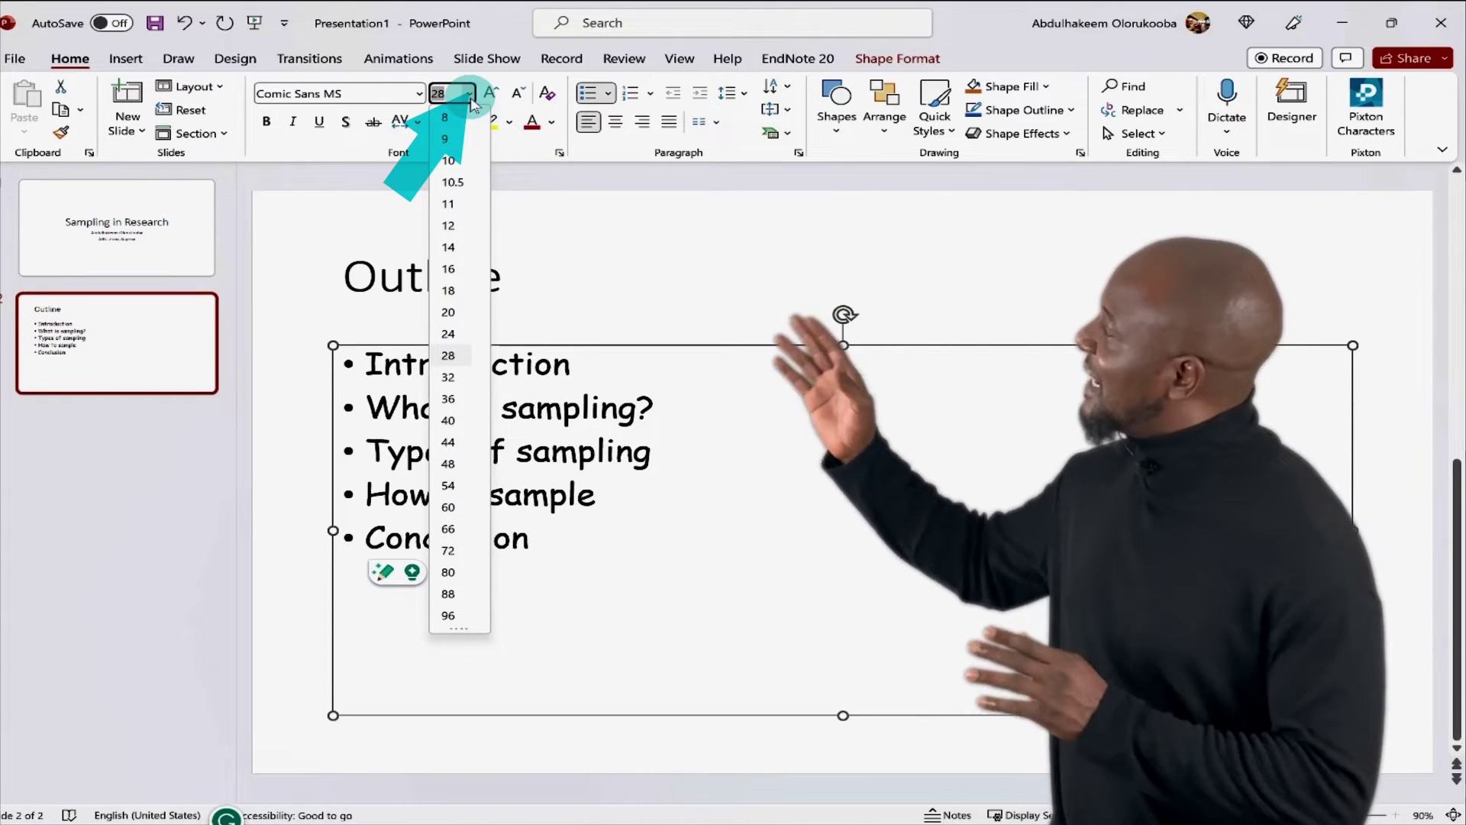
{"action": "left_click", "coordinate": [457, 400]}
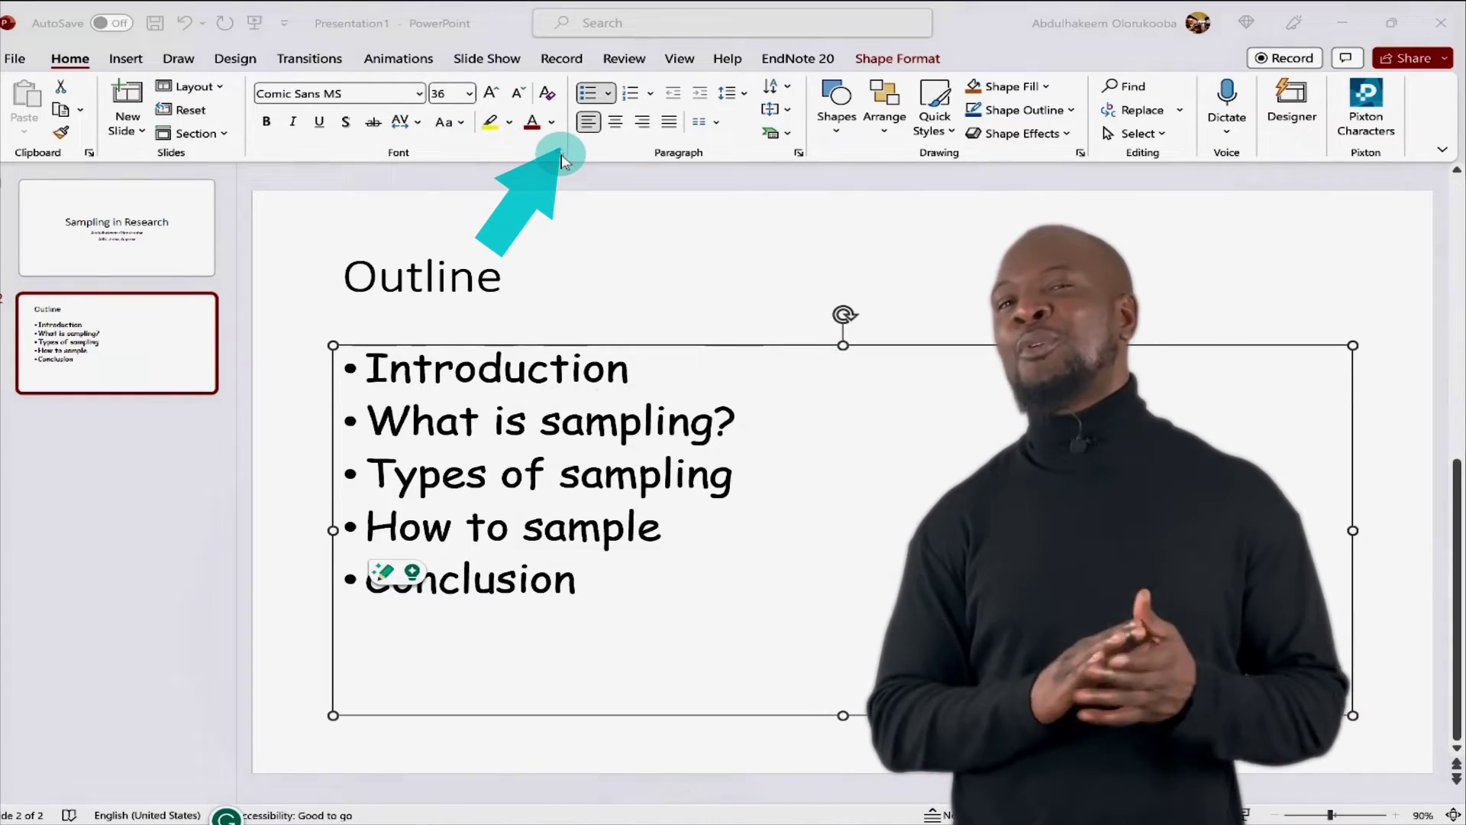
{"action": "left_click", "coordinate": [561, 155]}
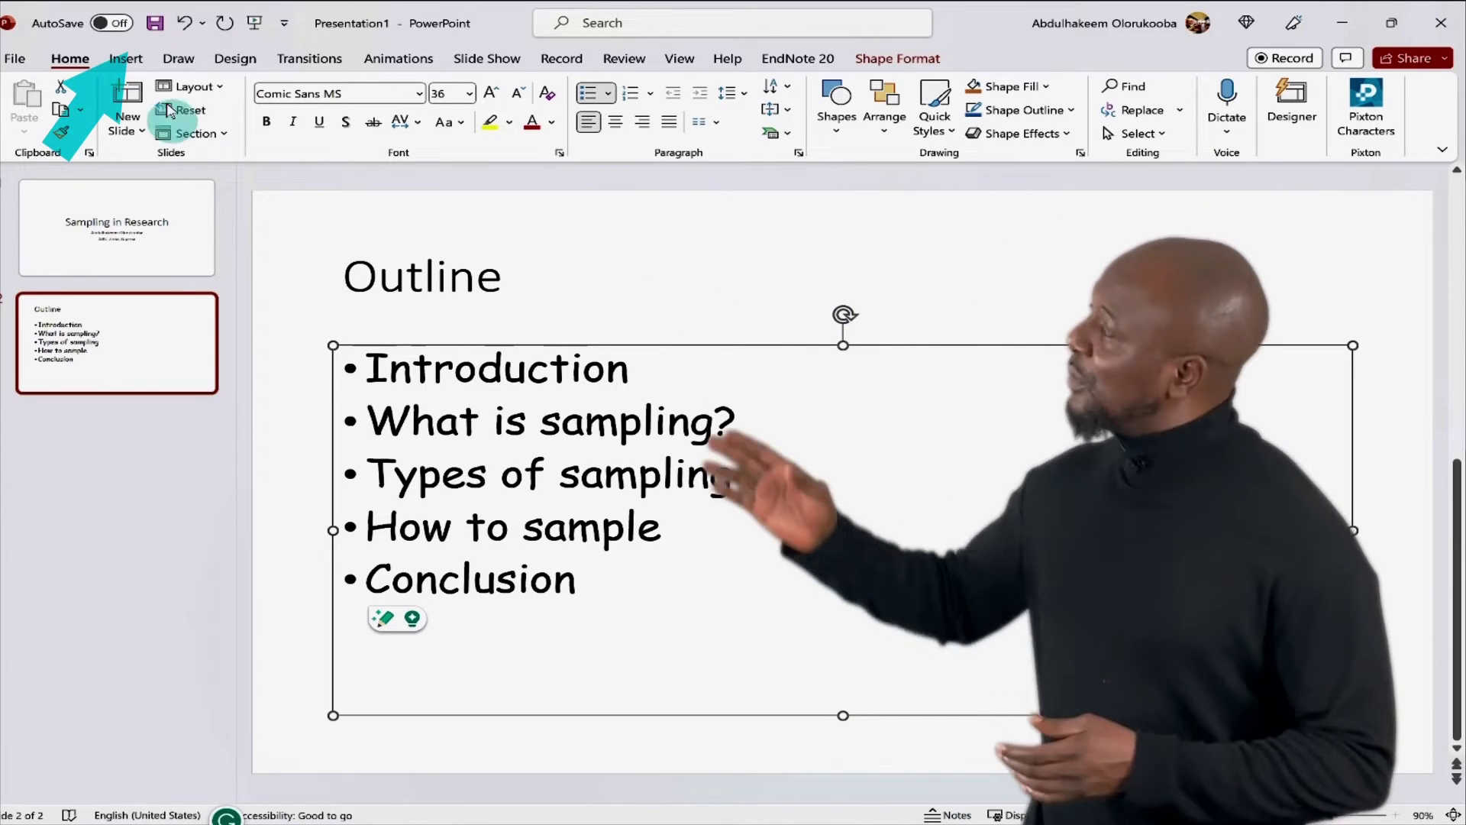
Step: Insert the Sampling image from the Desktop folder onto slide 2
{"action": "left_click", "coordinate": [127, 59]}
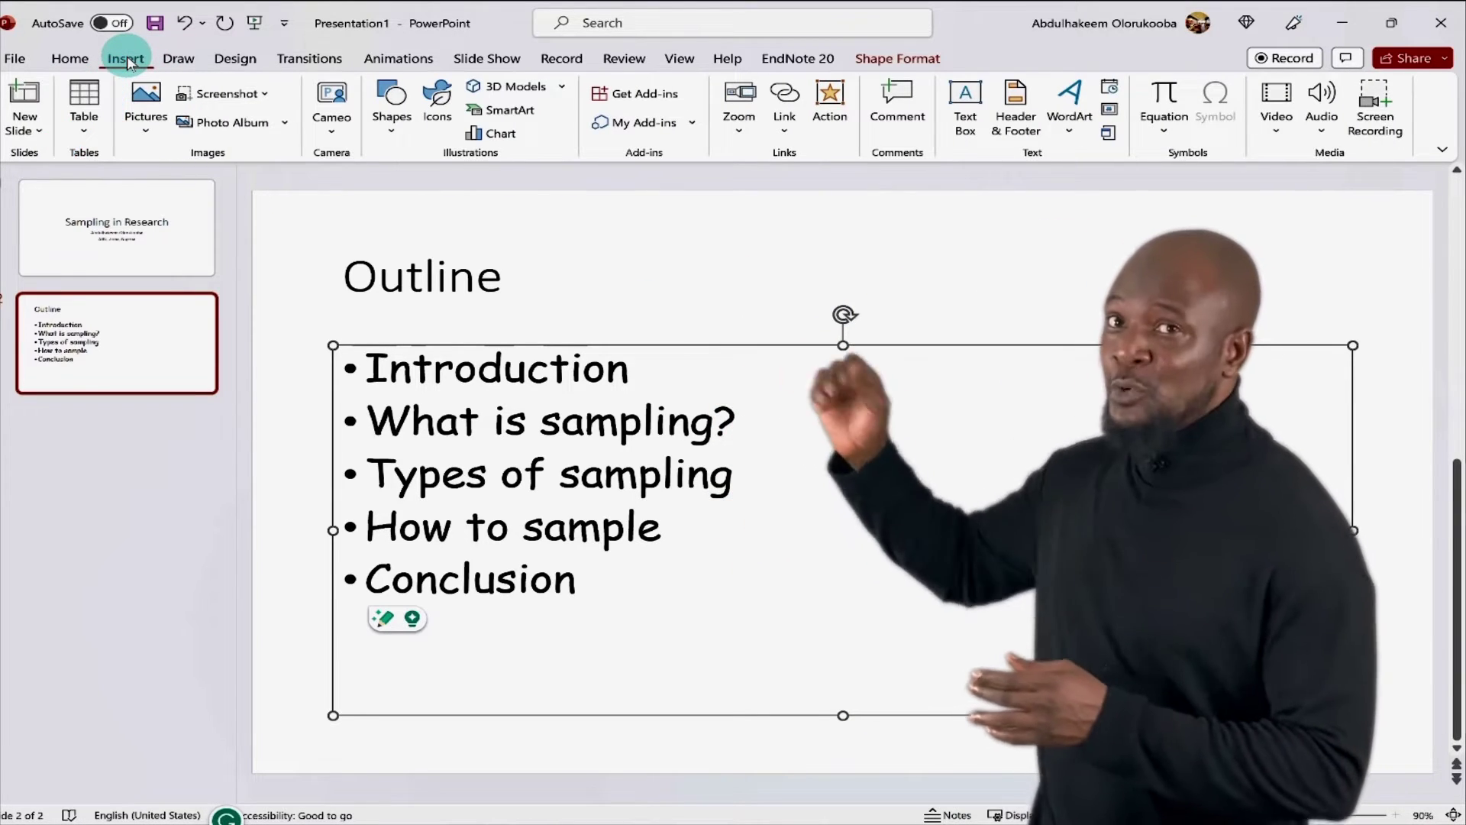
{"action": "left_click", "coordinate": [147, 129]}
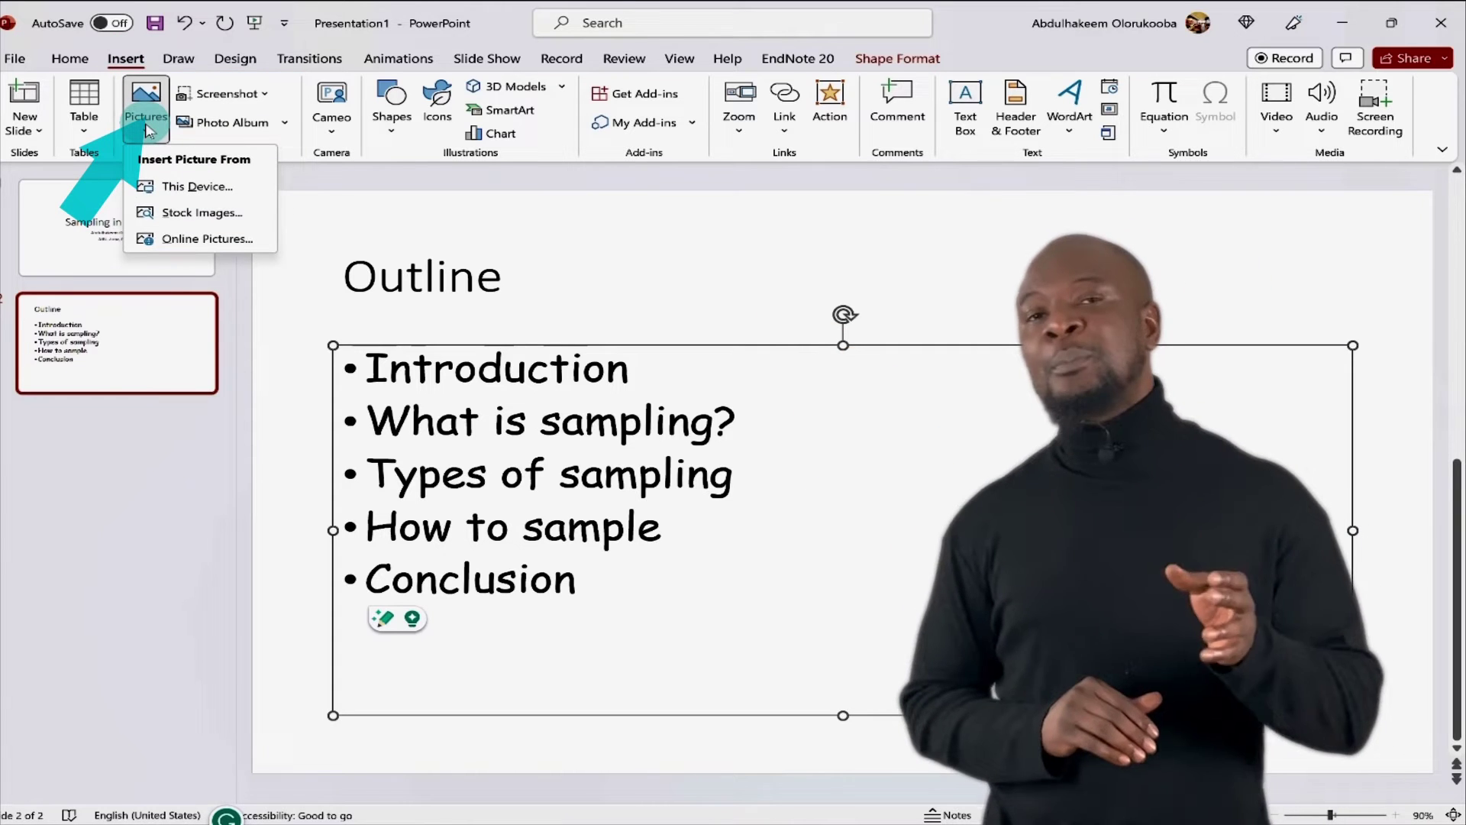
{"action": "left_click", "coordinate": [210, 187]}
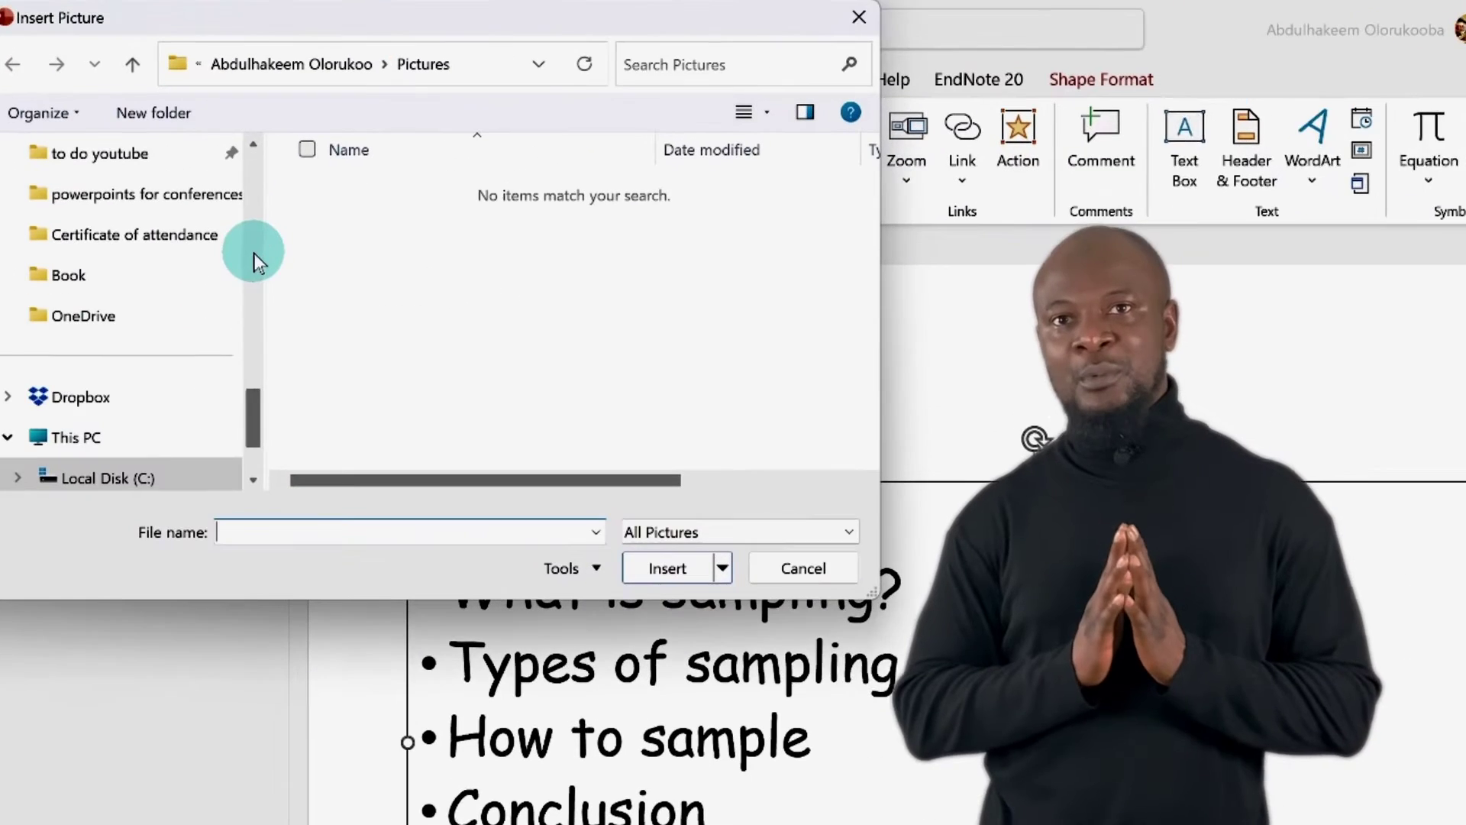
{"action": "left_click_drag", "start_coordinate": [253, 253], "coordinate": [186, 229]}
{"action": "left_click", "coordinate": [134, 232]}
{"action": "scroll", "coordinate": [441, 297], "scroll_direction": "down", "scroll_amount": 10}
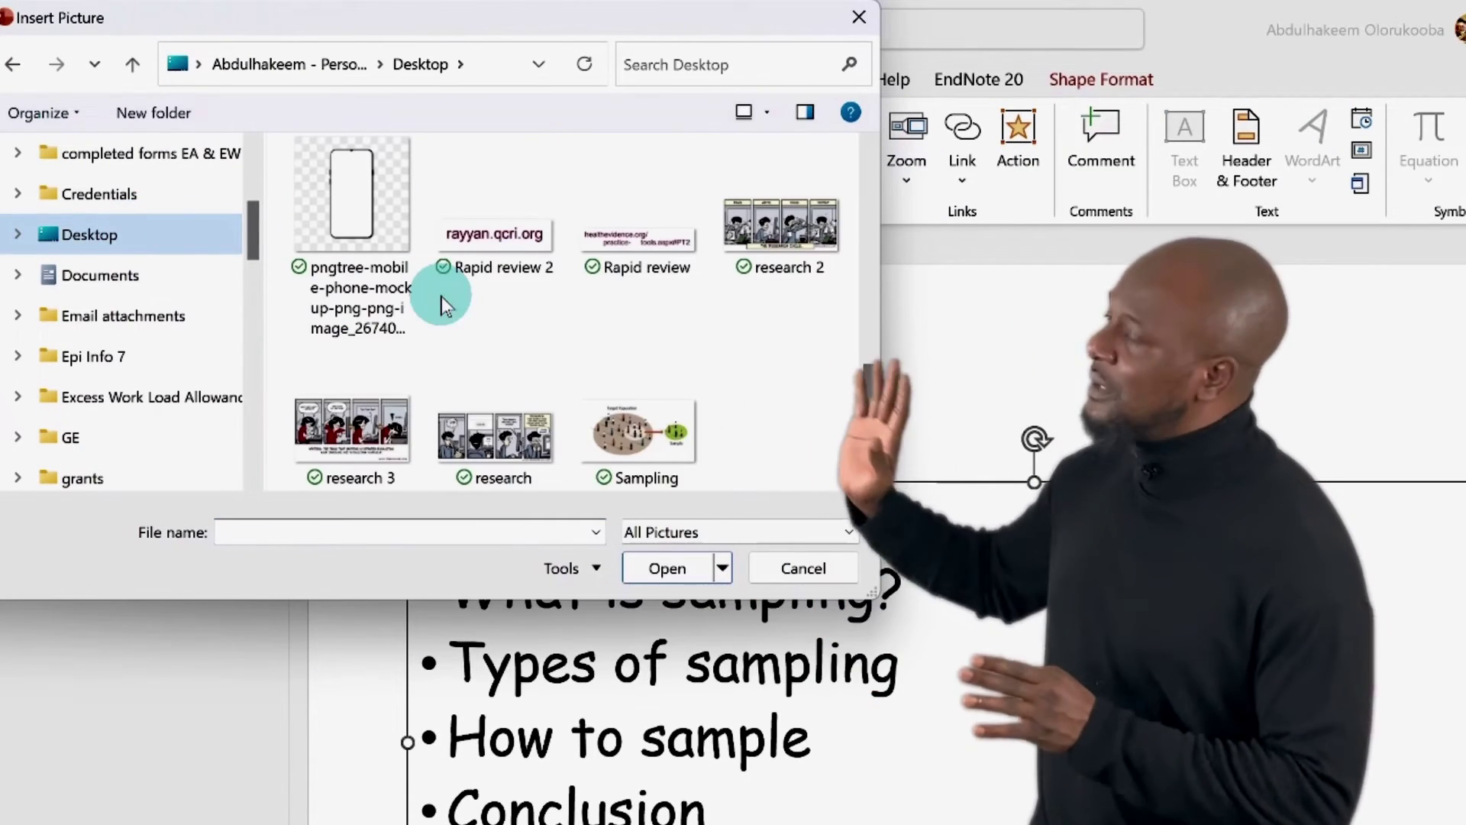
{"action": "left_click", "coordinate": [649, 419]}
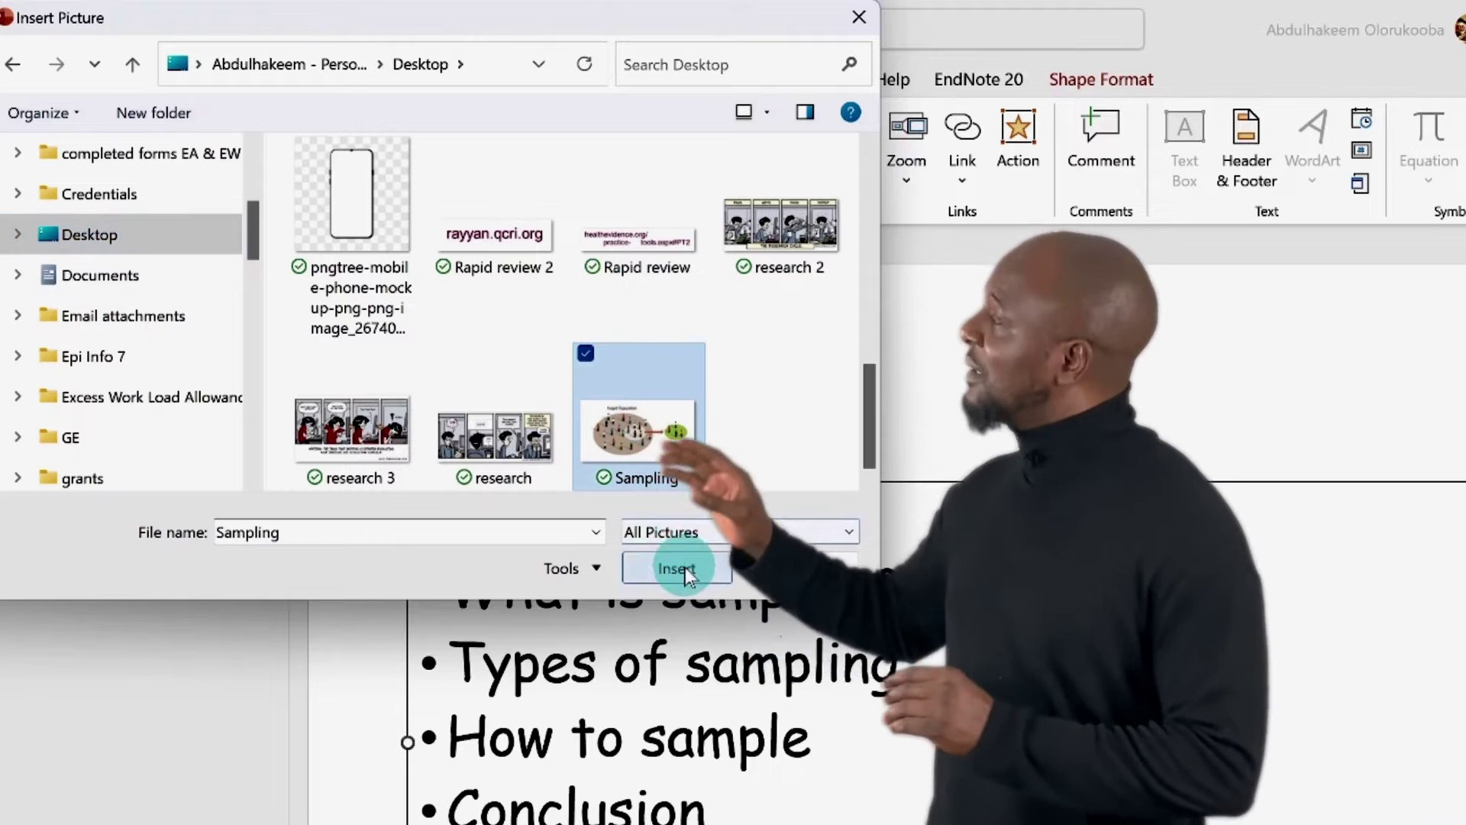
{"action": "left_click", "coordinate": [683, 568]}
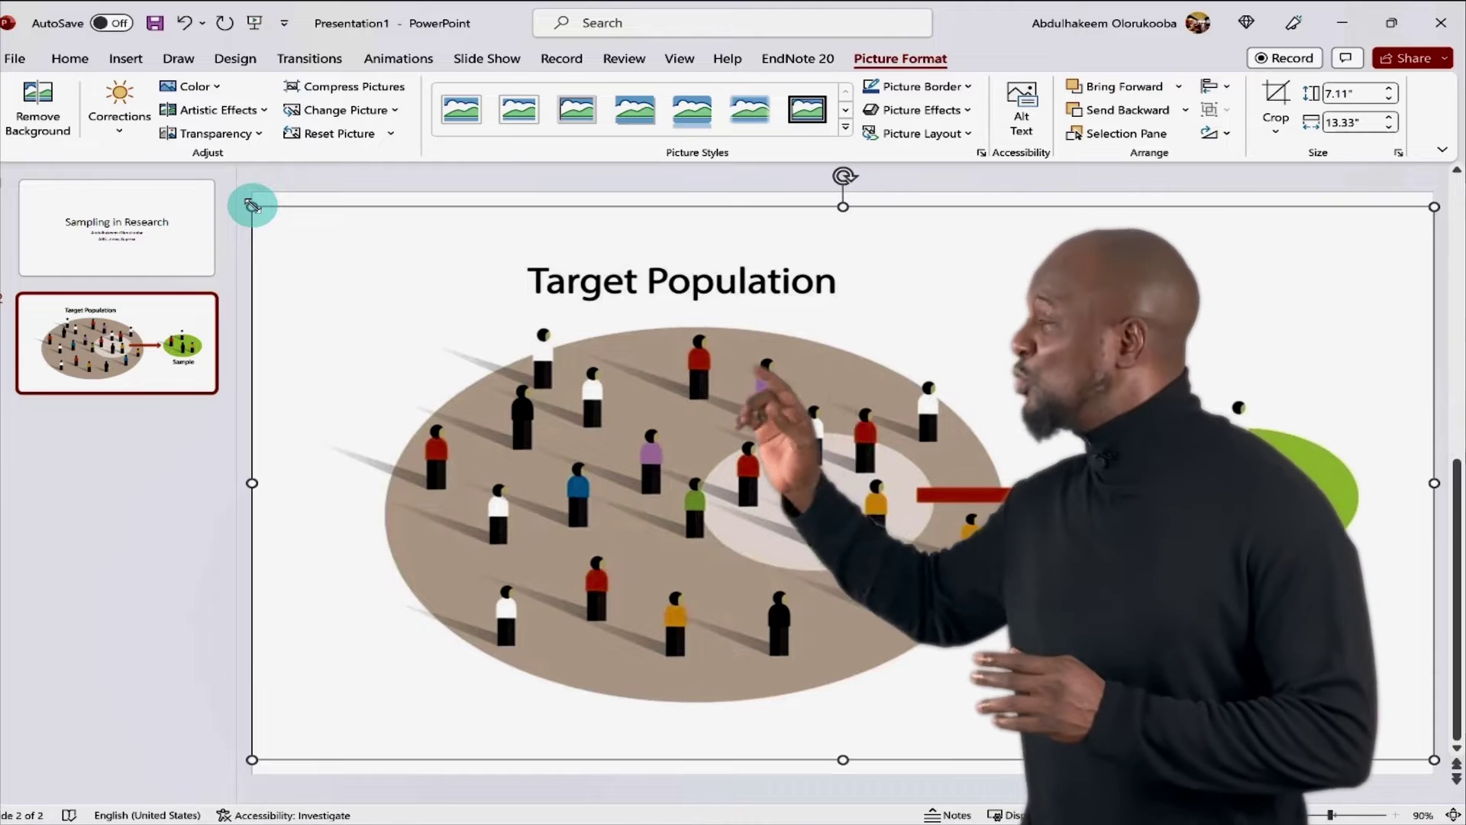
Step: Shrink the Sampling picture from its top-left corner to 3.75" × 7.03" beside the bullets
{"action": "left_click_drag", "start_coordinate": [252, 204], "coordinate": [814, 462]}
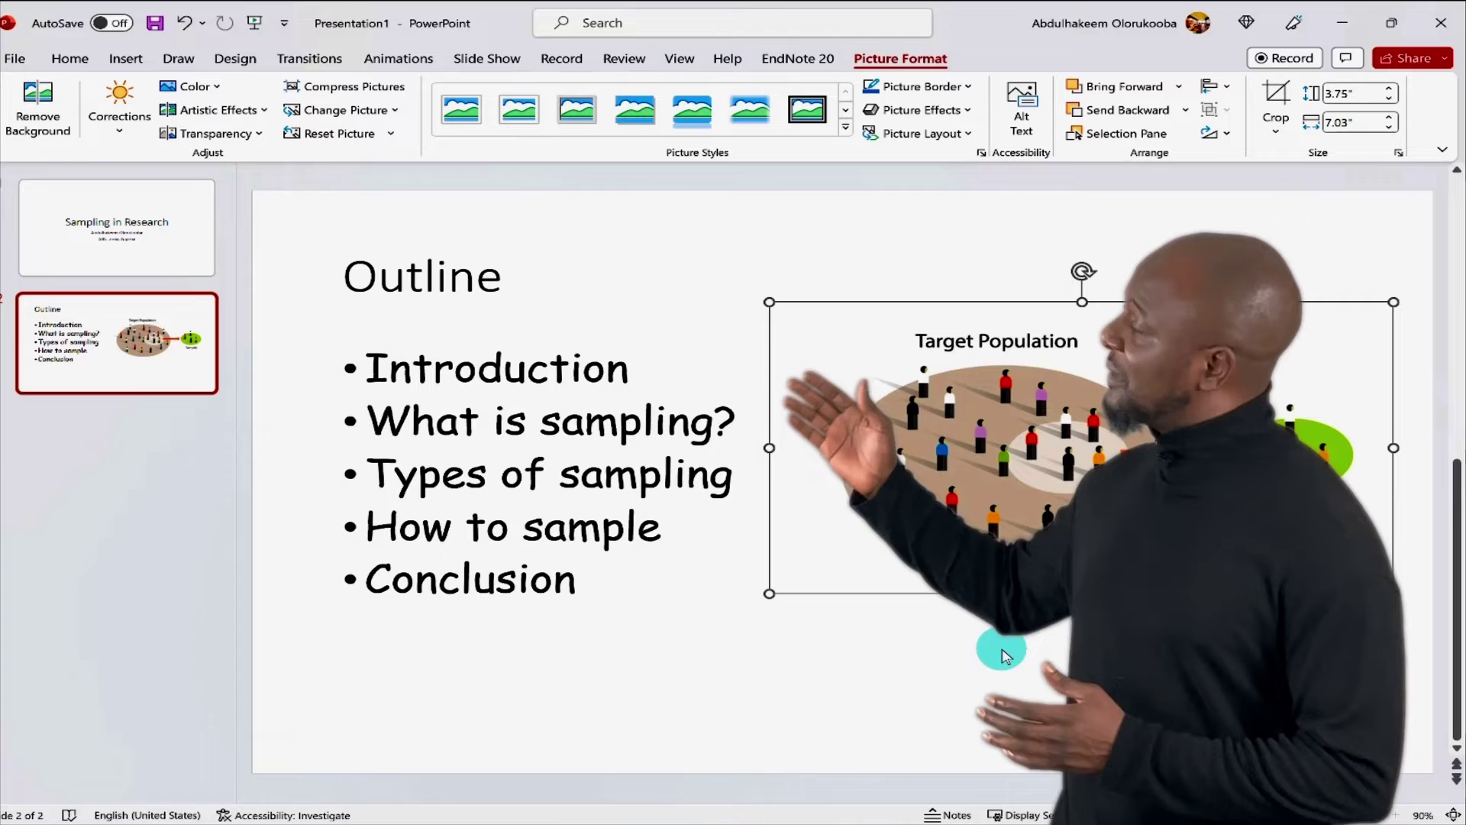
Step: Give the Outline bullets the Appear animation, preview it, and make the picture Float In
{"action": "left_click", "coordinate": [542, 374]}
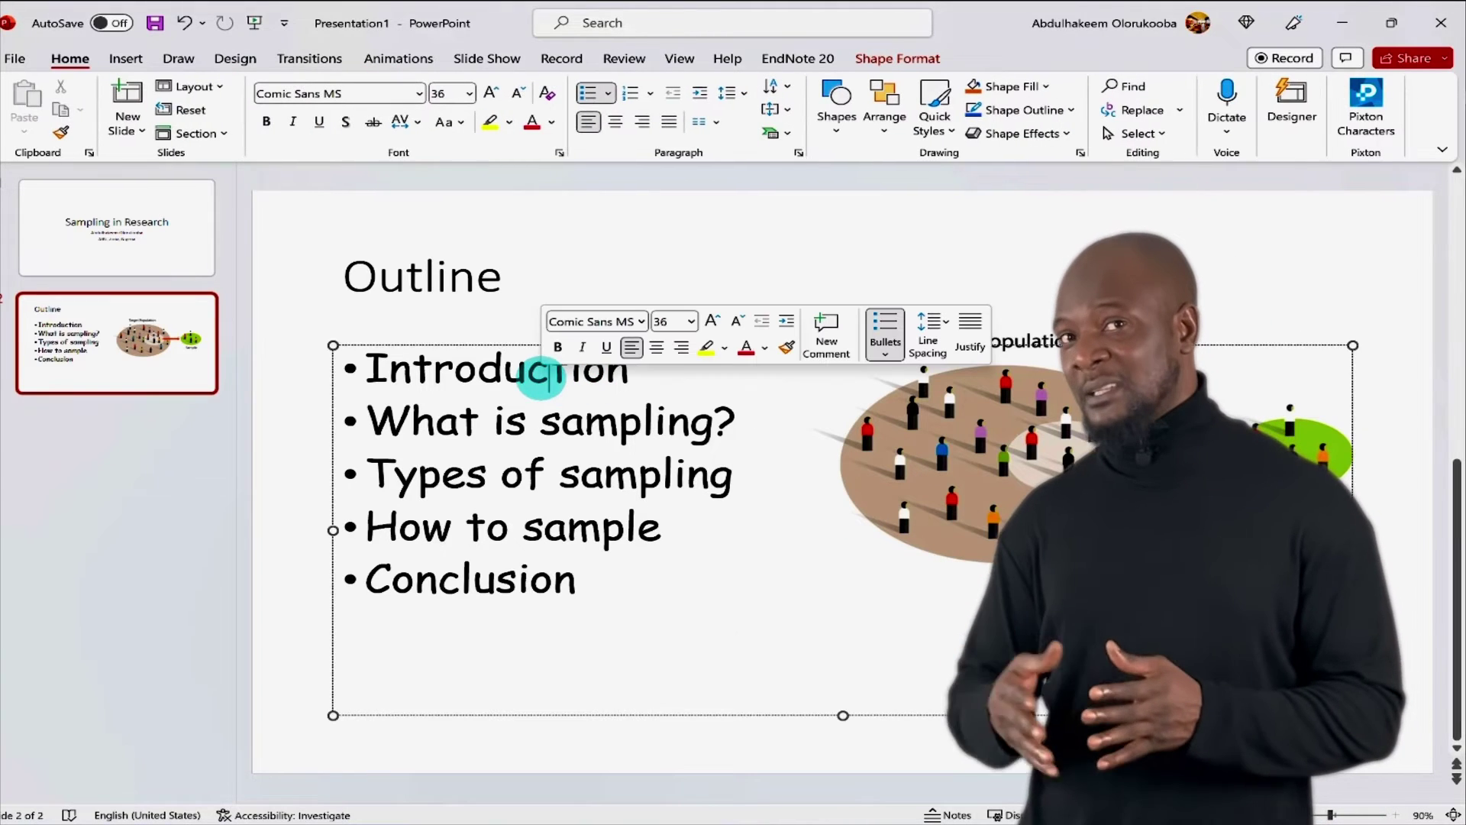
{"action": "left_click", "coordinate": [465, 344]}
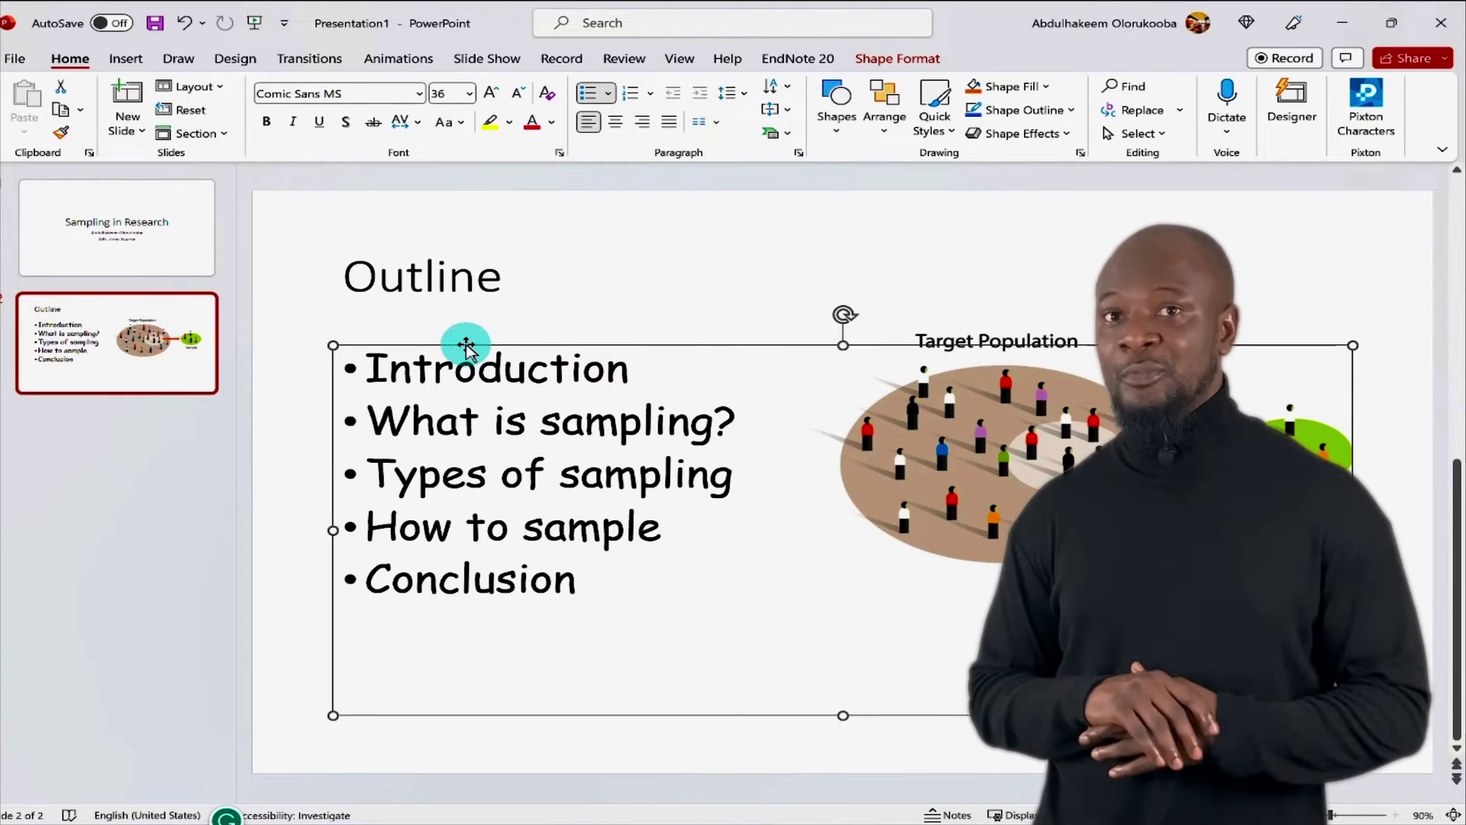
{"action": "left_click", "coordinate": [398, 61]}
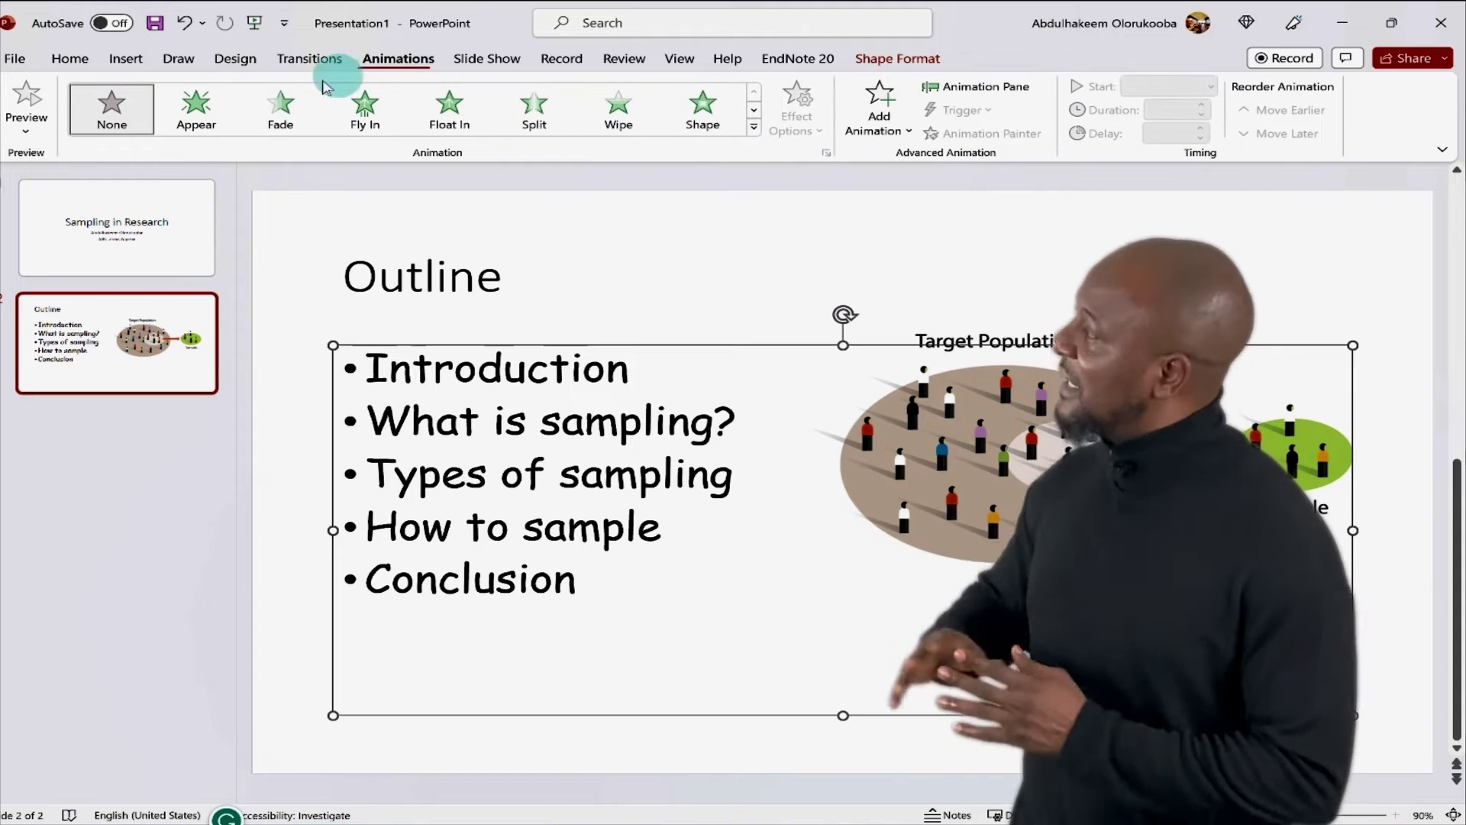
{"action": "left_click", "coordinate": [203, 118]}
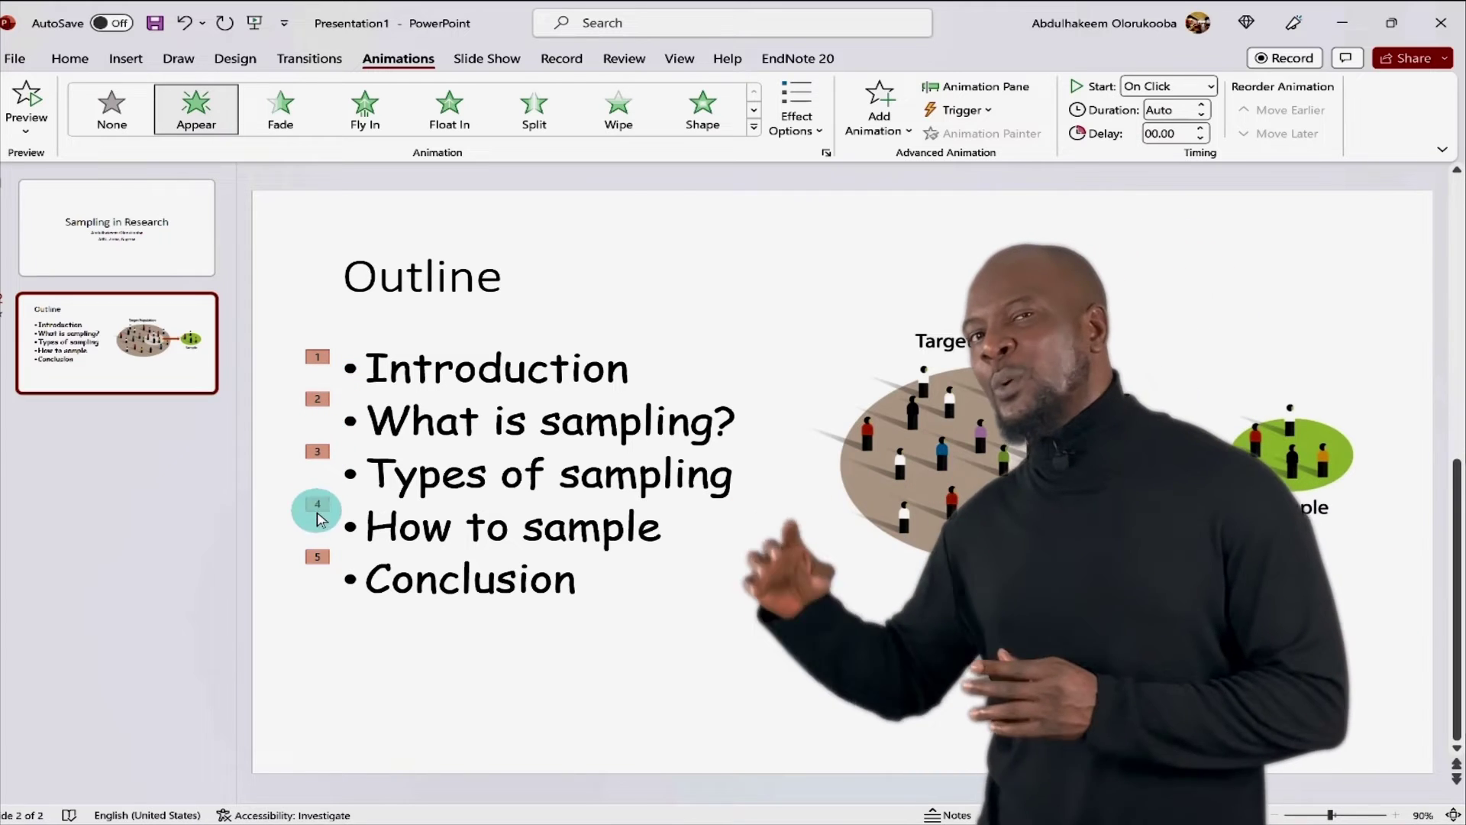
{"action": "left_click", "coordinate": [955, 88]}
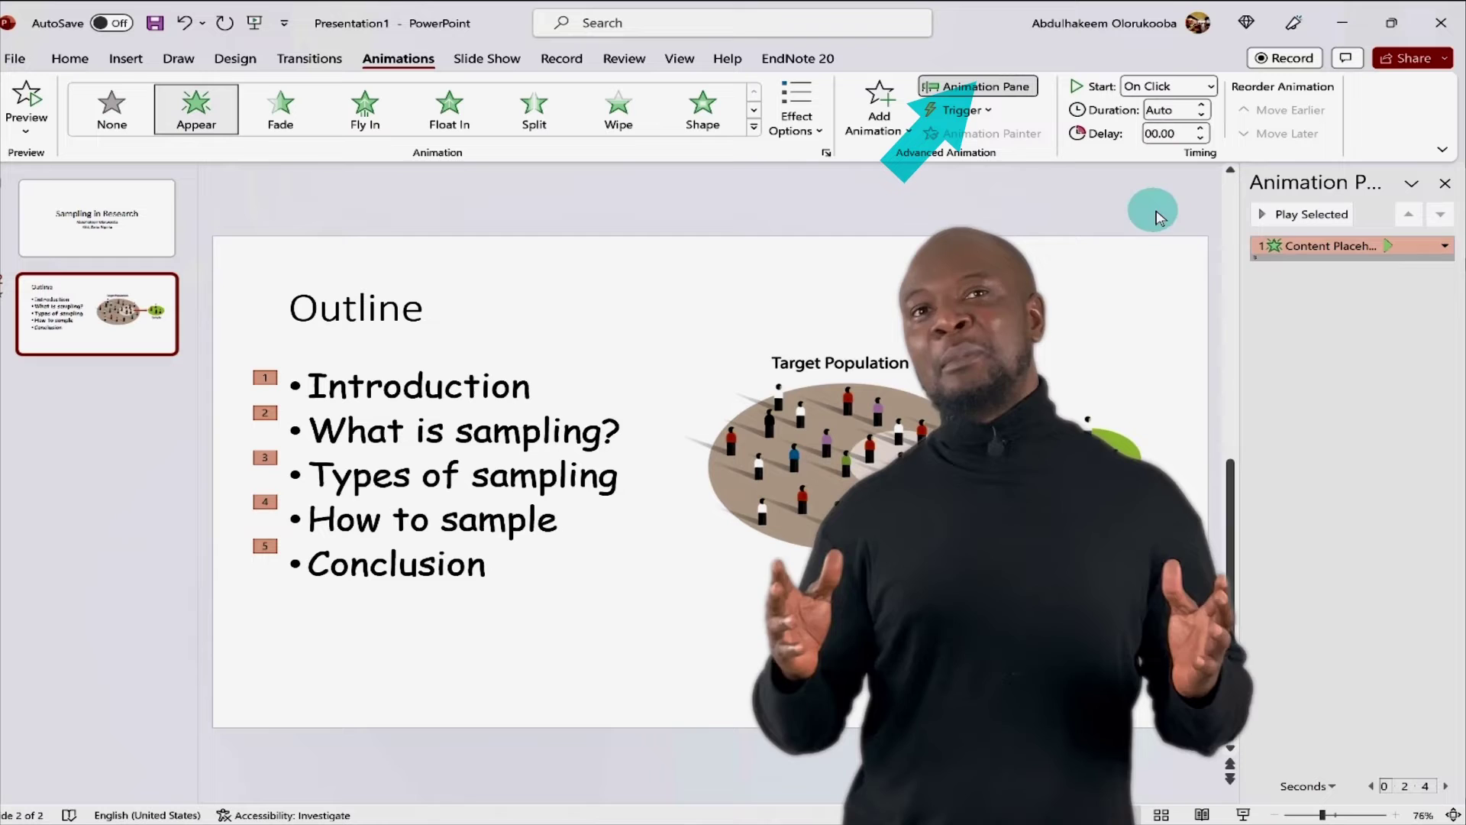
{"action": "left_click", "coordinate": [1323, 219]}
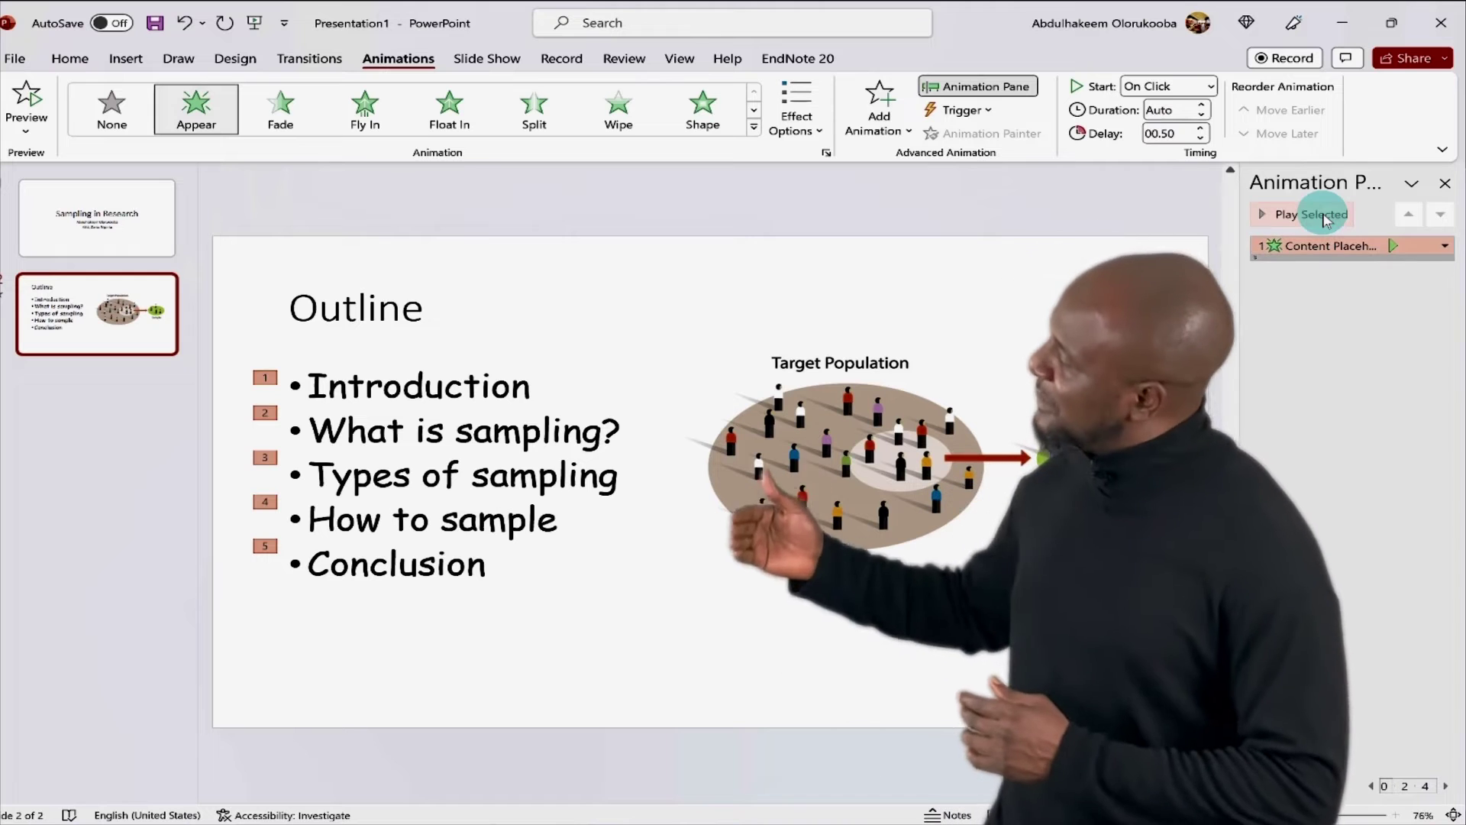
{"action": "left_click", "coordinate": [850, 454]}
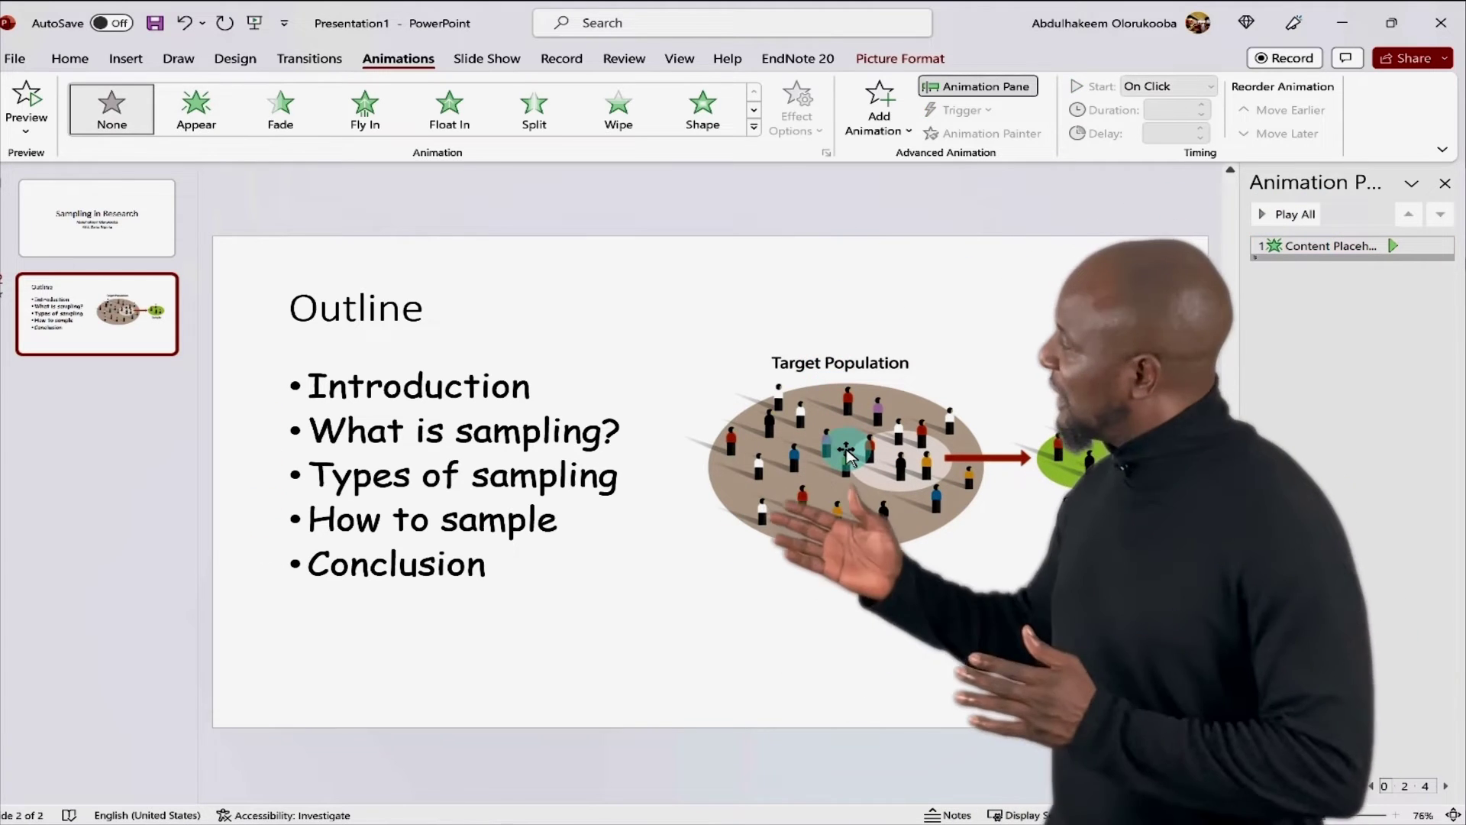
{"action": "left_click", "coordinate": [452, 114]}
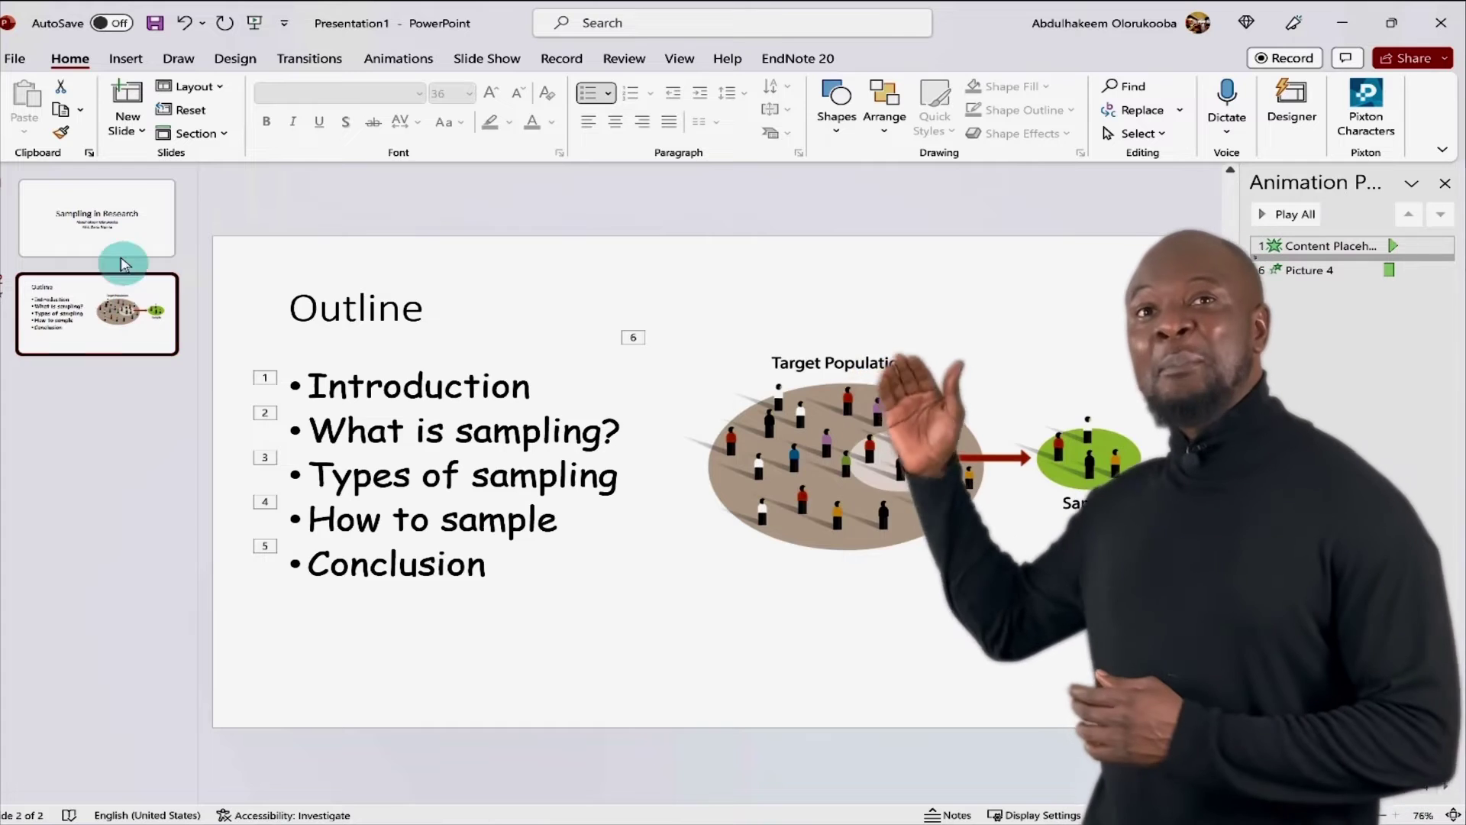
Step: Apply the dark green Ion theme to the whole presentation
{"action": "left_click", "coordinate": [105, 225]}
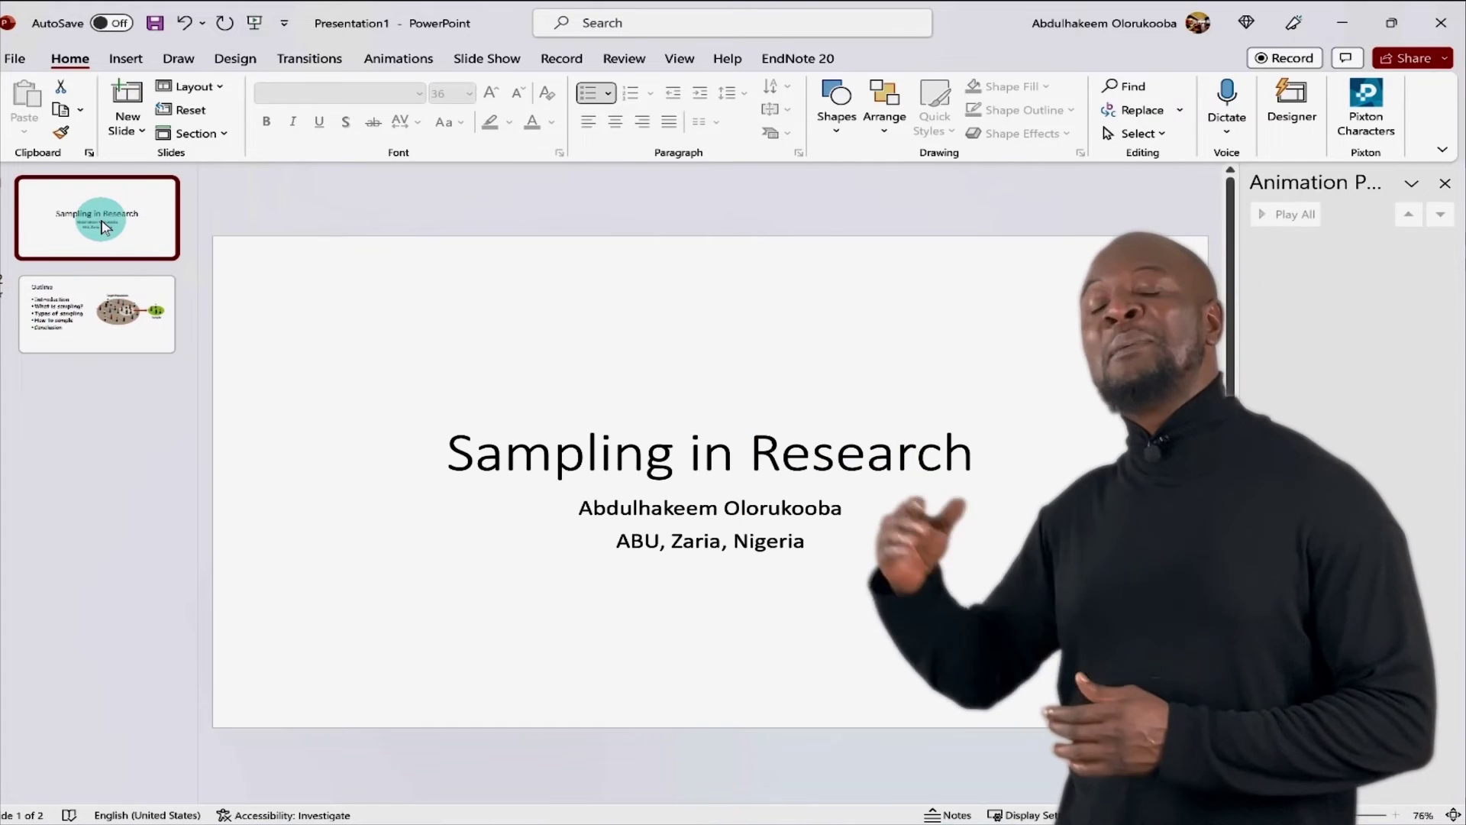
{"action": "left_click", "coordinate": [235, 58]}
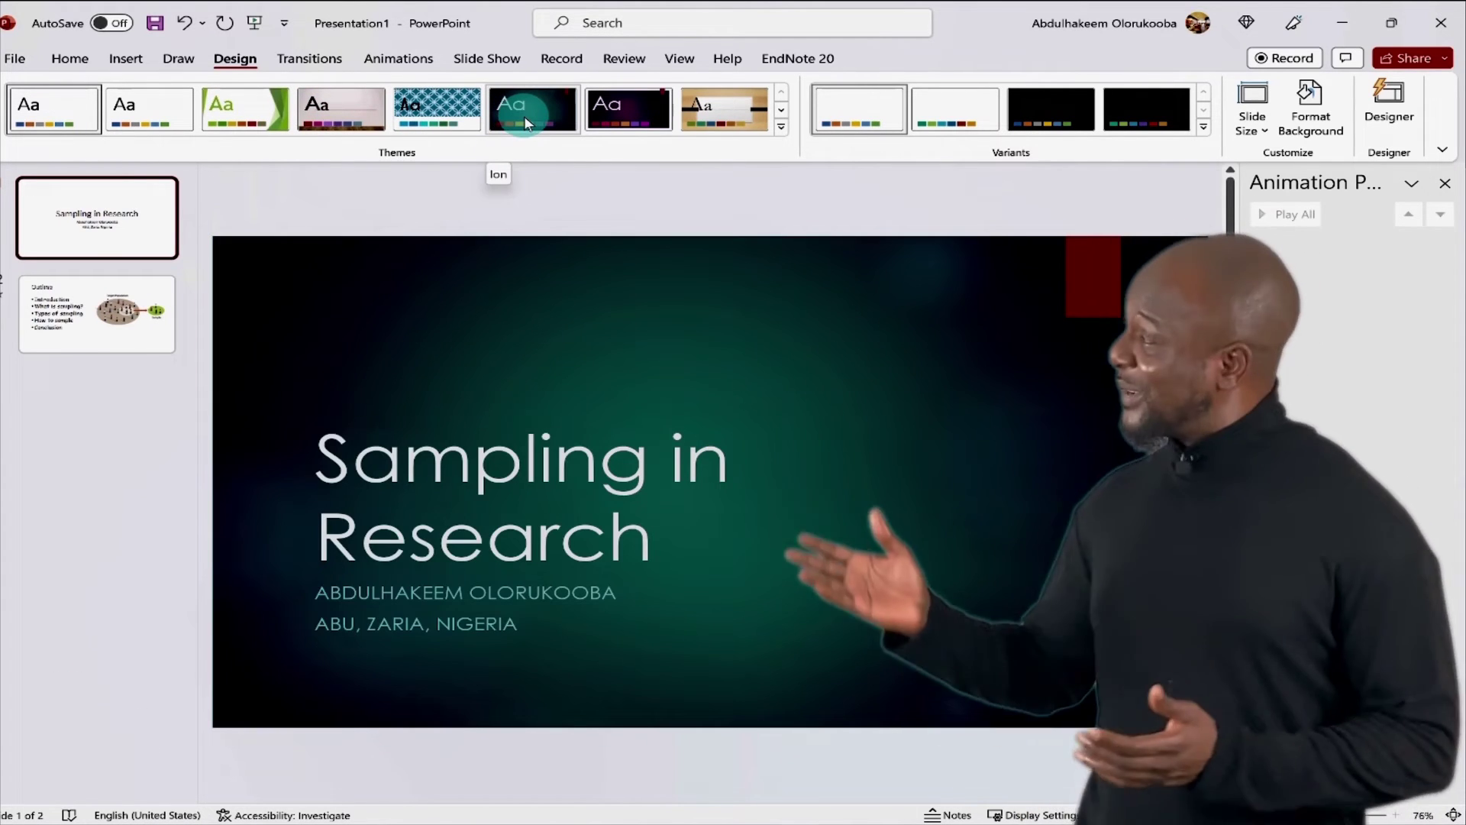
{"action": "left_click", "coordinate": [524, 119]}
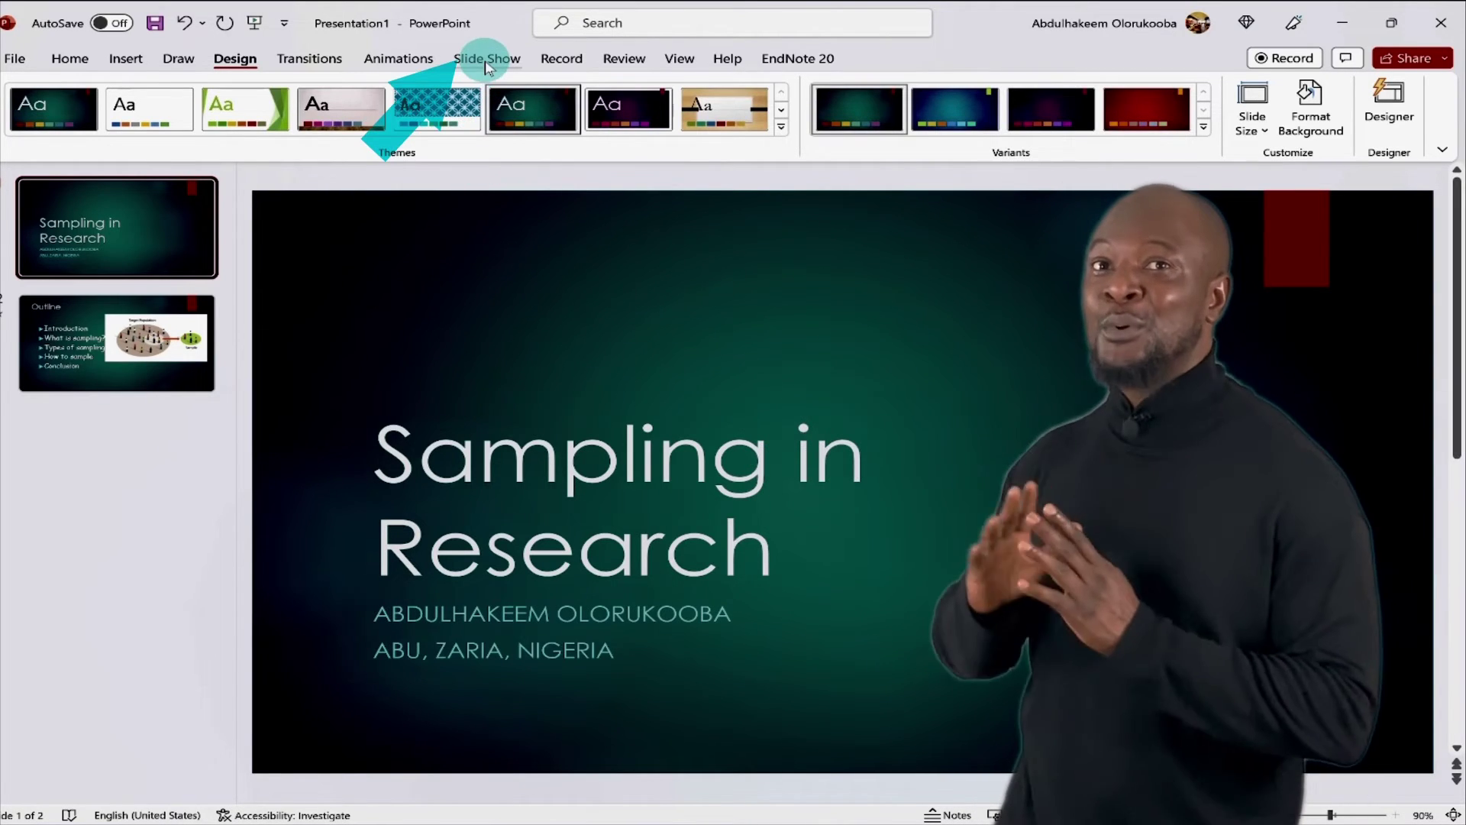
{"action": "left_click", "coordinate": [485, 65]}
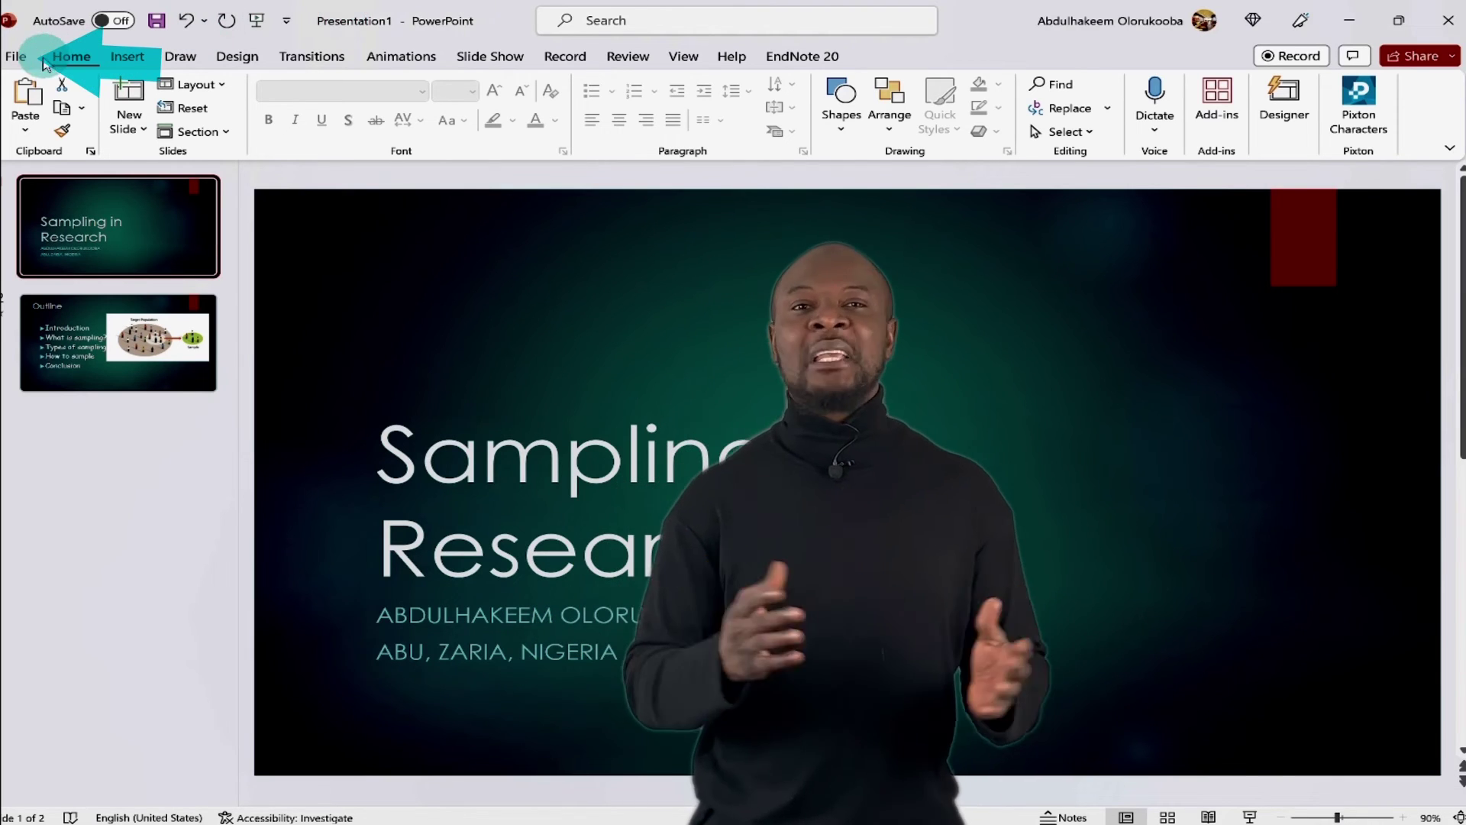
Step: Save the presentation to OneDrive - Personal as 'Sampling in research'
{"action": "left_click", "coordinate": [15, 56]}
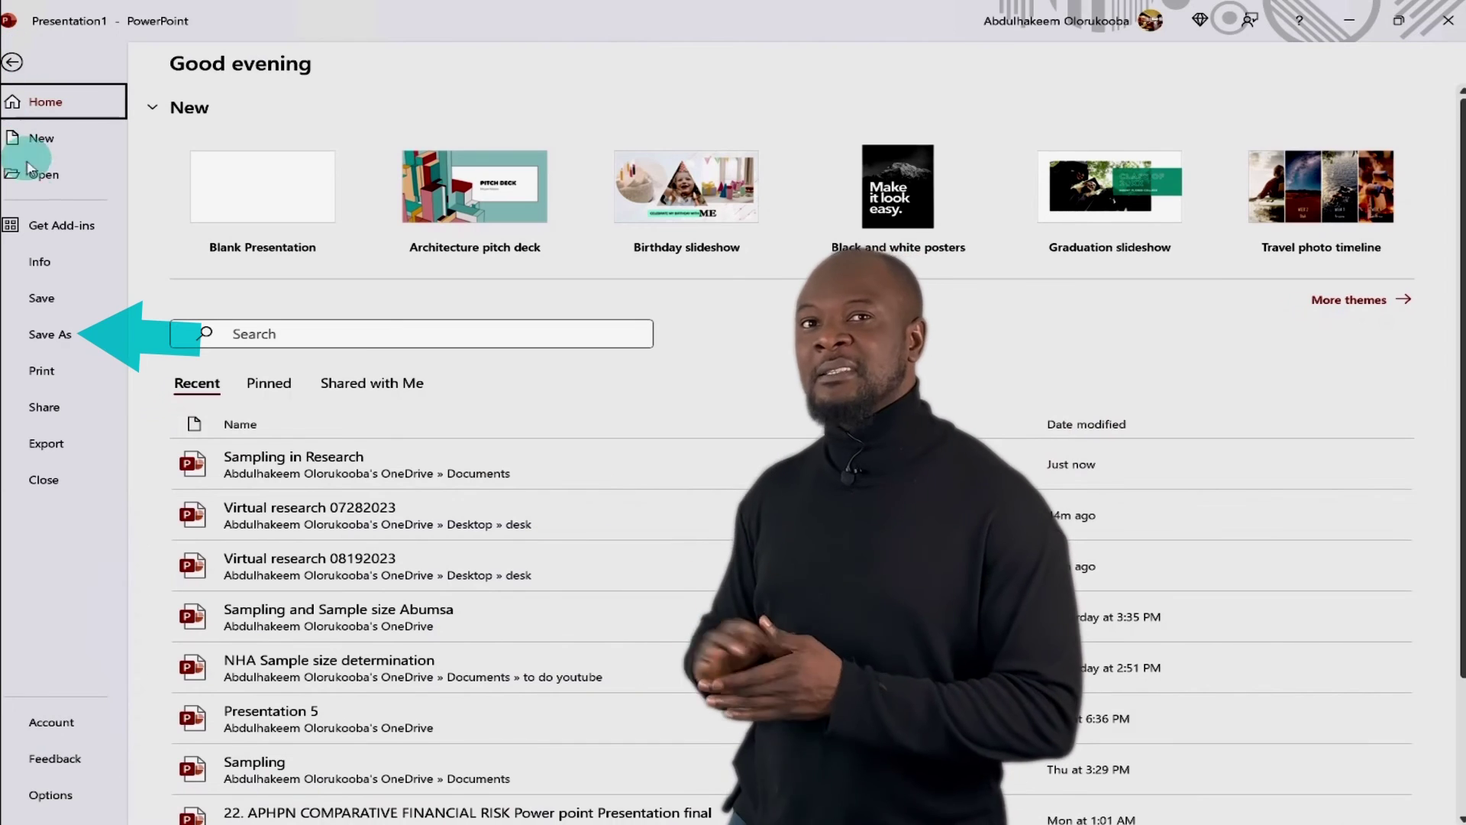
{"action": "left_click", "coordinate": [49, 298]}
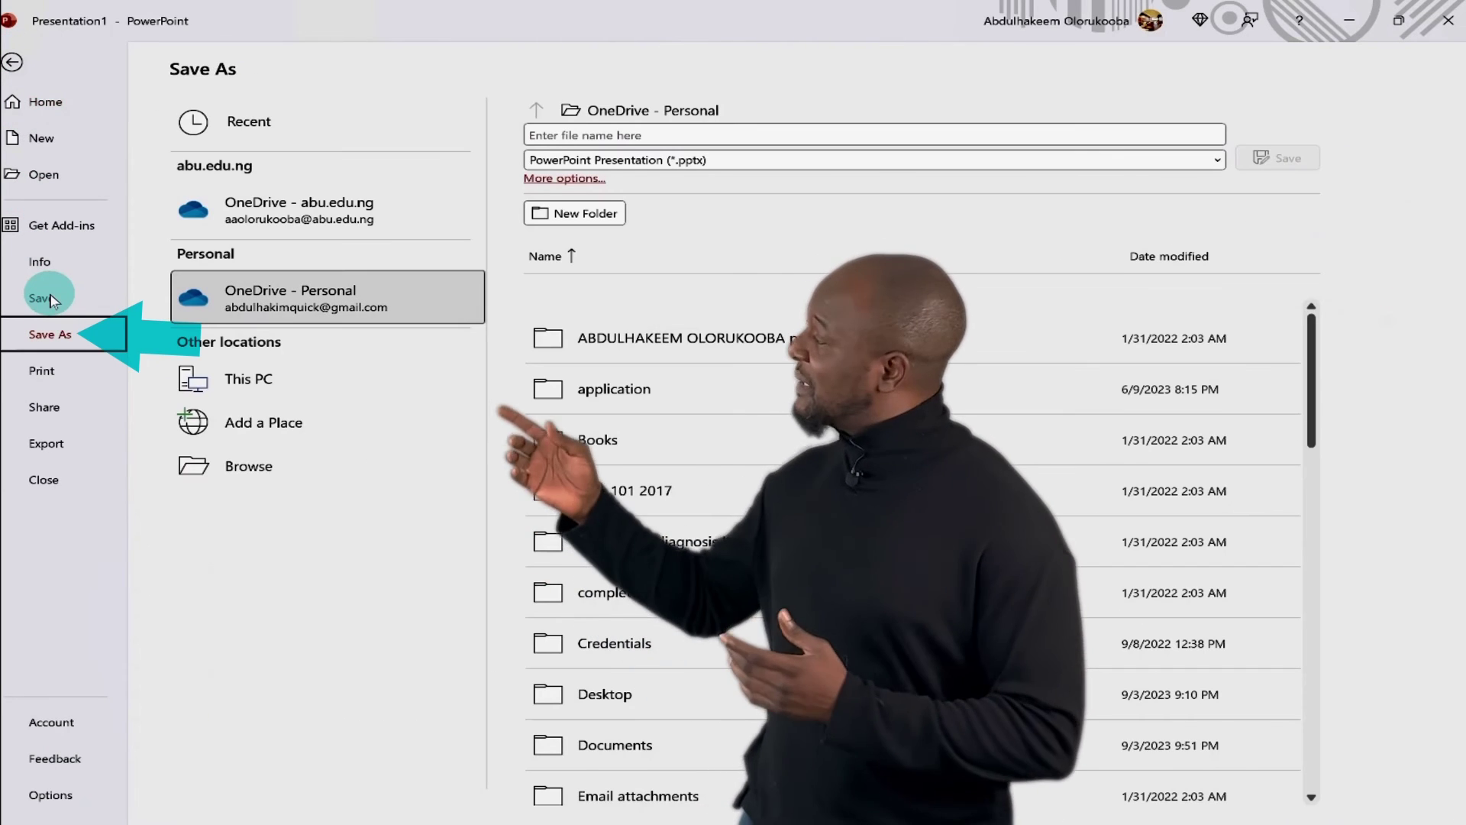
{"action": "left_click", "coordinate": [229, 300]}
{"action": "left_click", "coordinate": [551, 135]}
{"action": "type", "text": "Sam"}
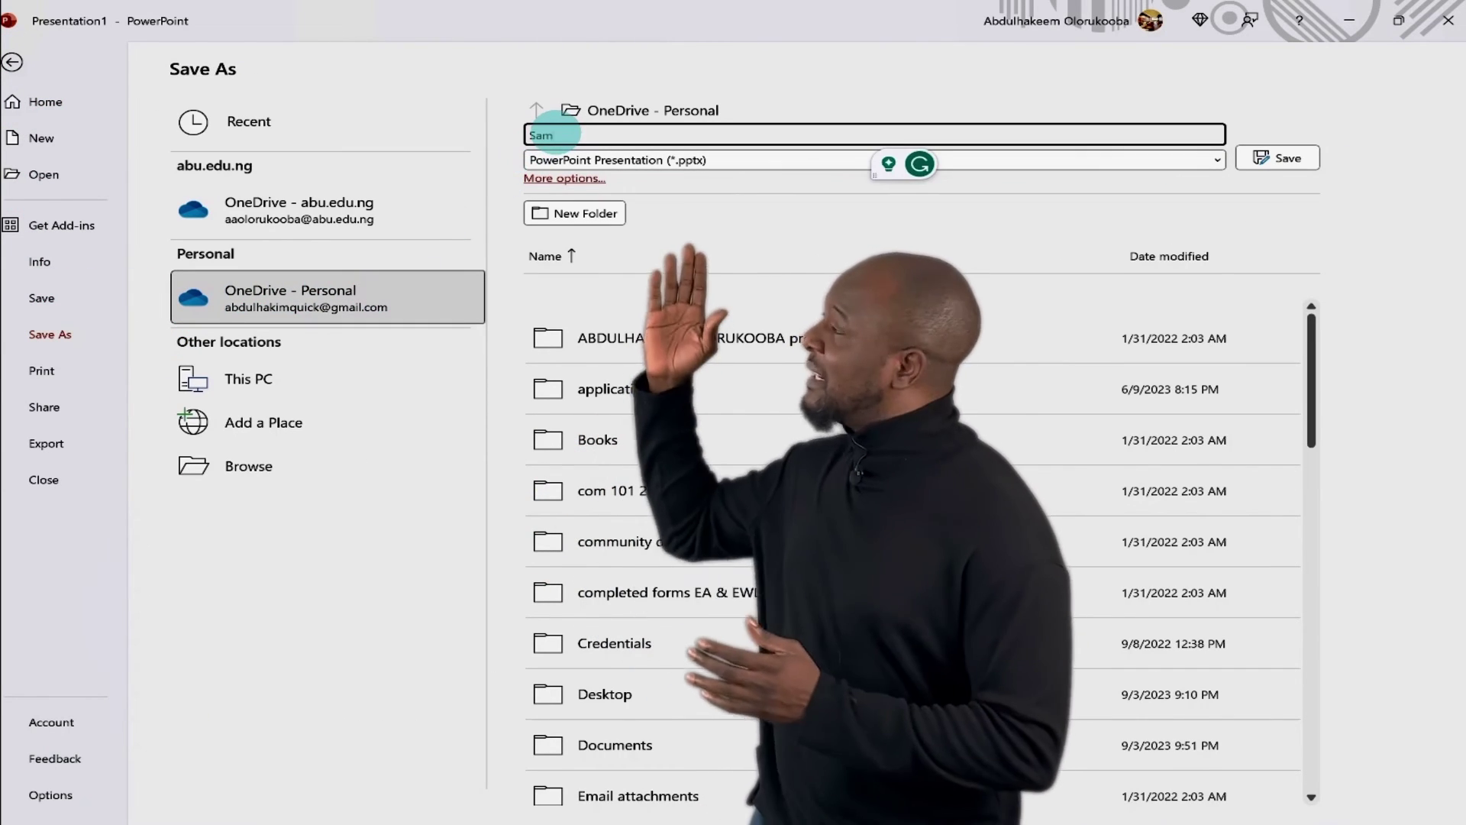
{"action": "type", "text": "pling in research"}
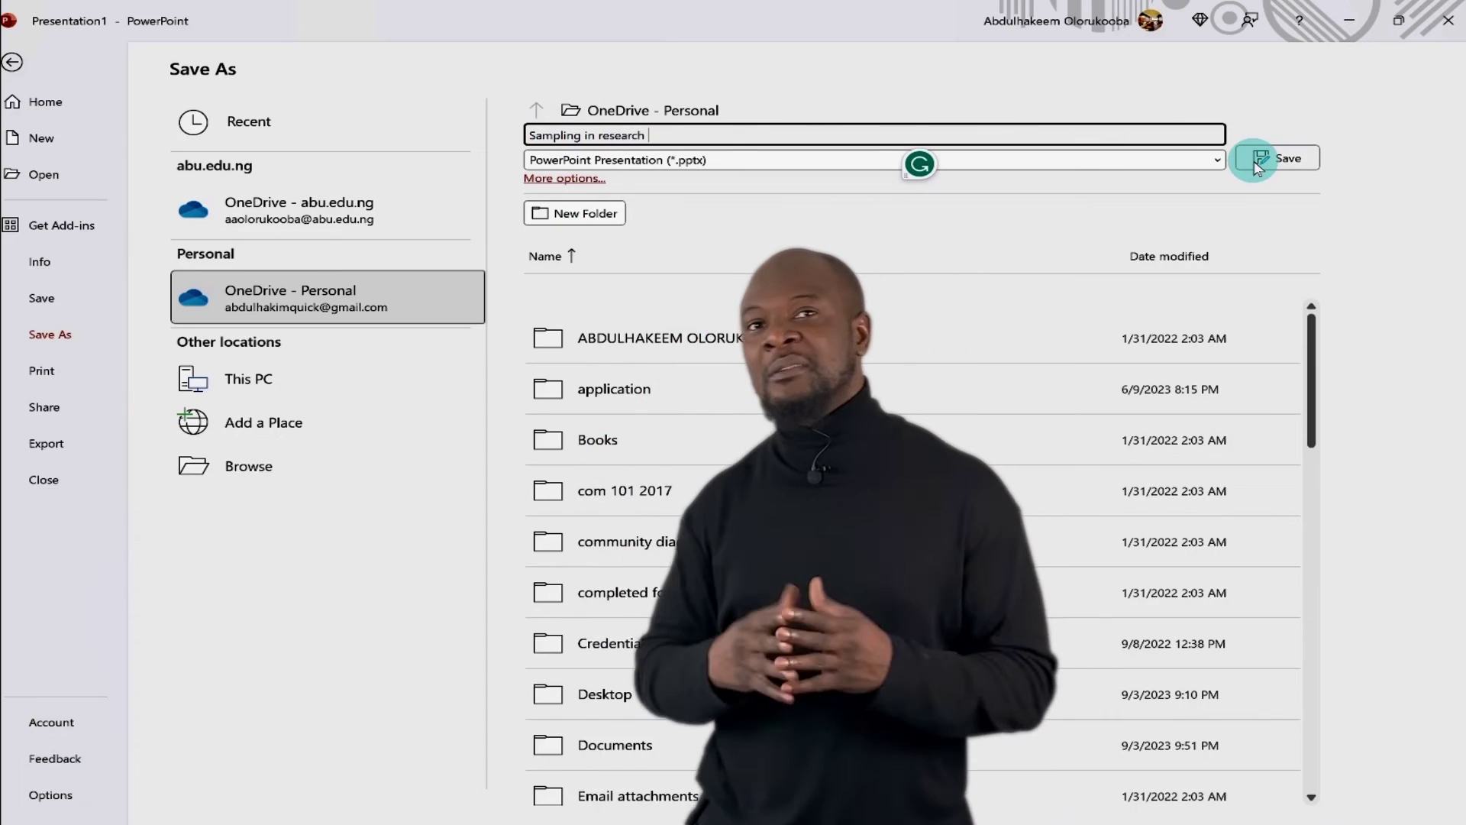
{"action": "left_click", "coordinate": [1283, 157]}
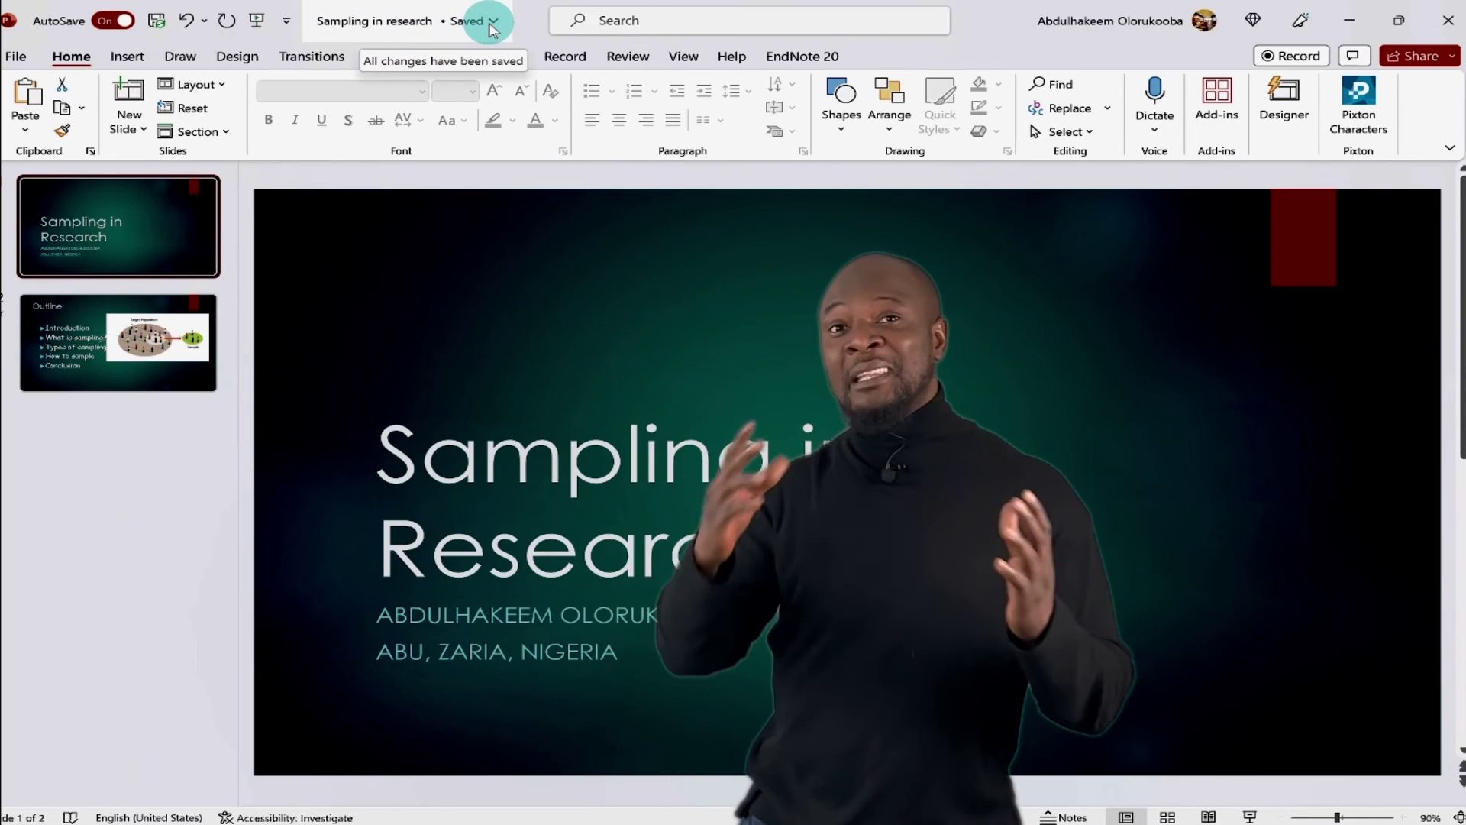
{"action": "left_click", "coordinate": [148, 336]}
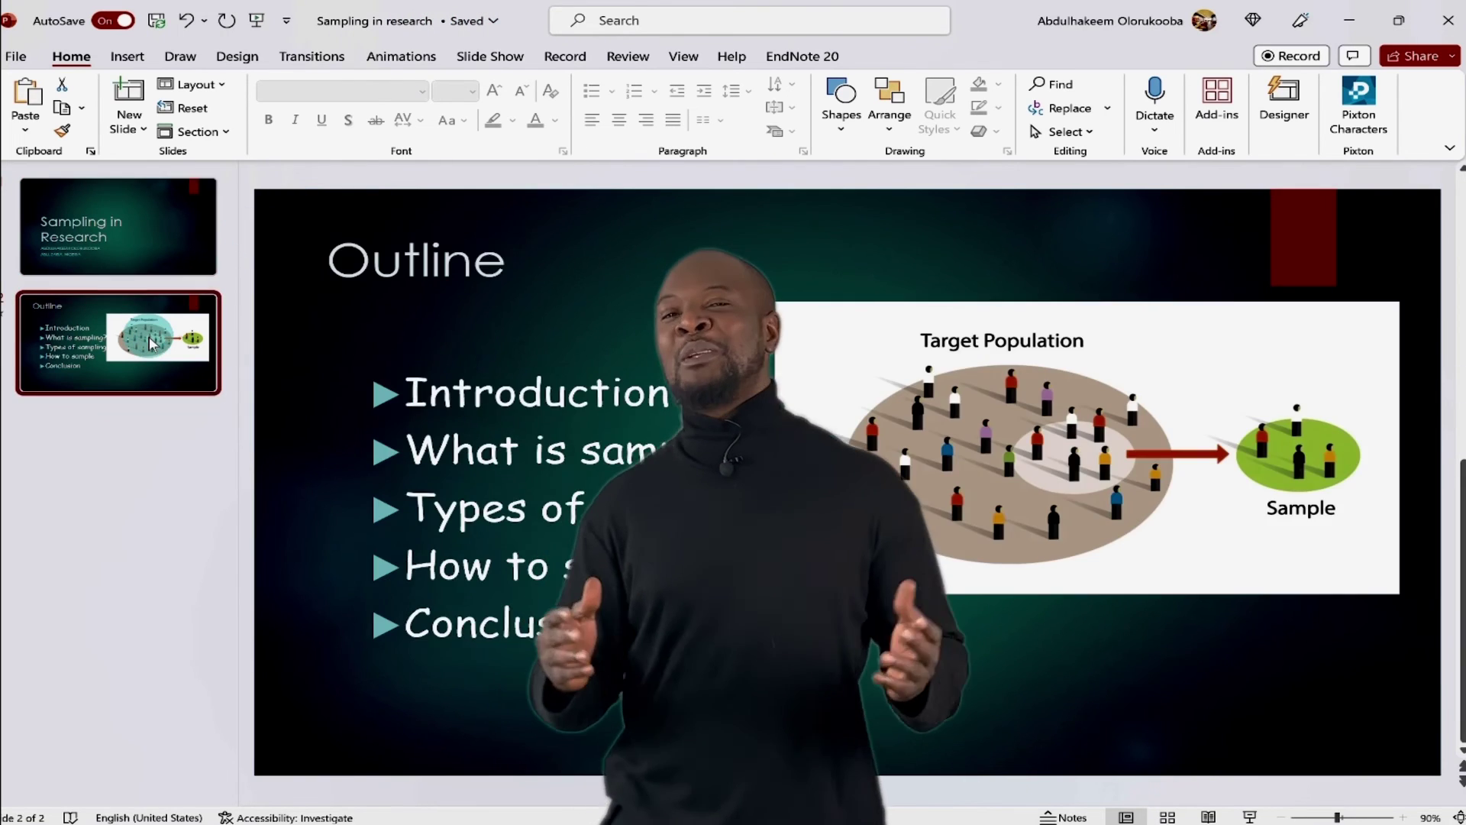
{"action": "left_click", "coordinate": [126, 226]}
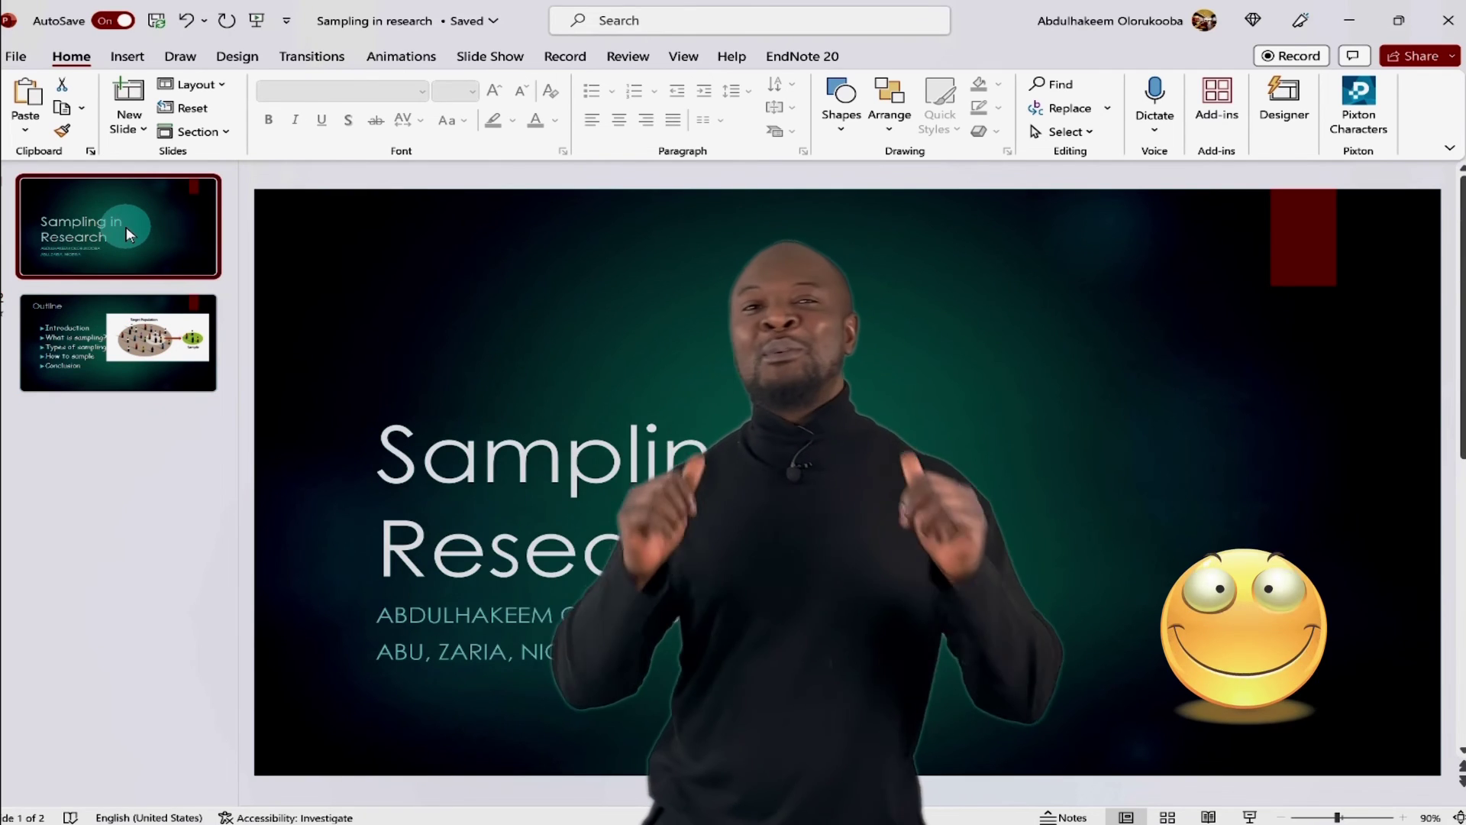